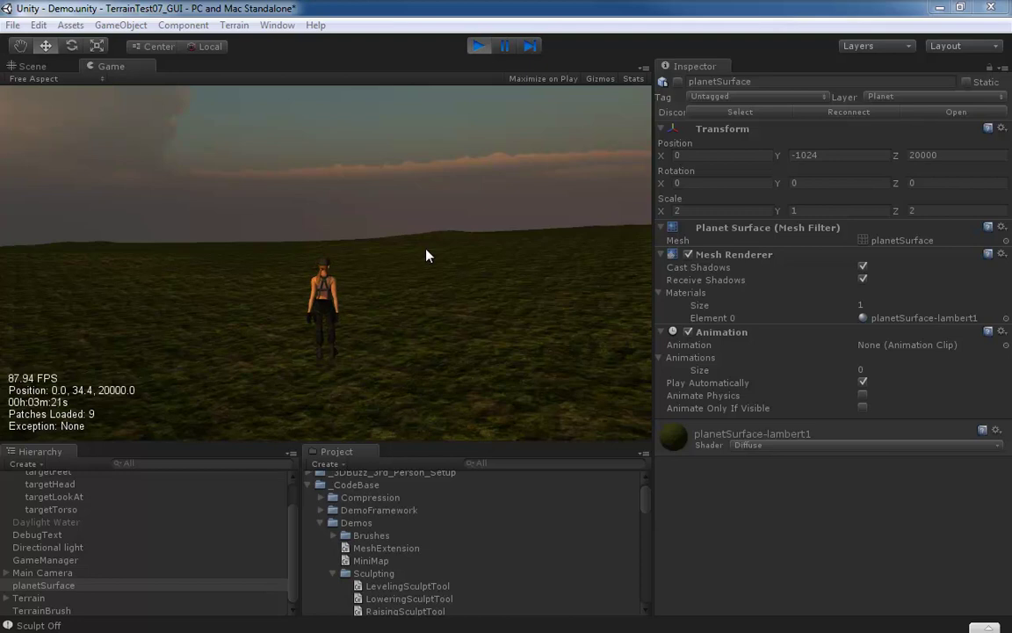
# - Turn on sculpt mode and cycle through the Lower, Level and Smooth sculpting tools
pyautogui.moveTo(309, 255); pyautogui.dragTo(327, 256, button='right')
pyautogui.press('Tab')
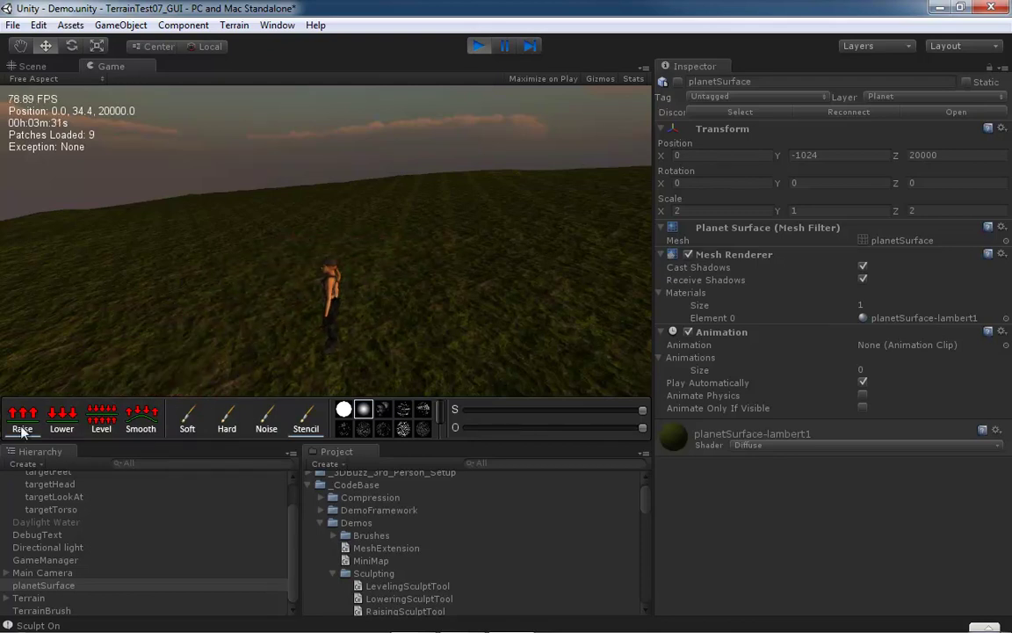
pyautogui.click(62, 418)
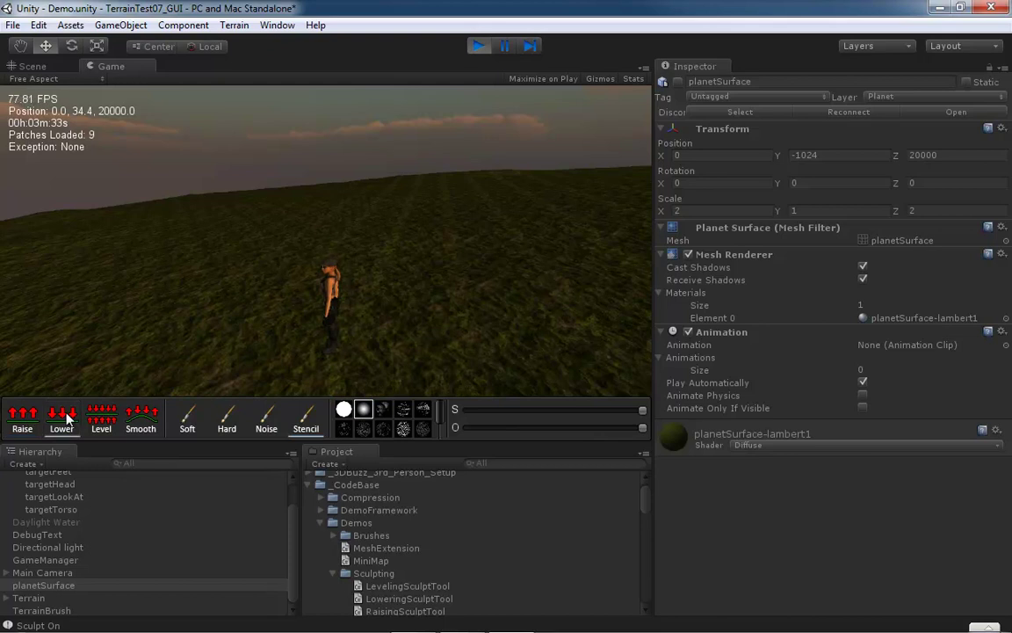
pyautogui.click(107, 417)
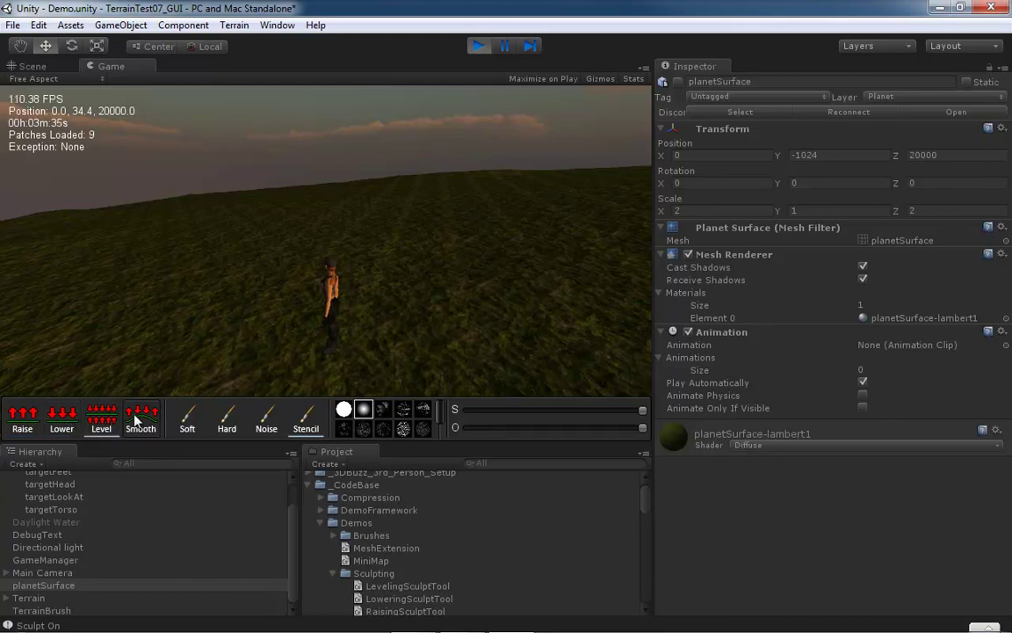
pyautogui.click(142, 421)
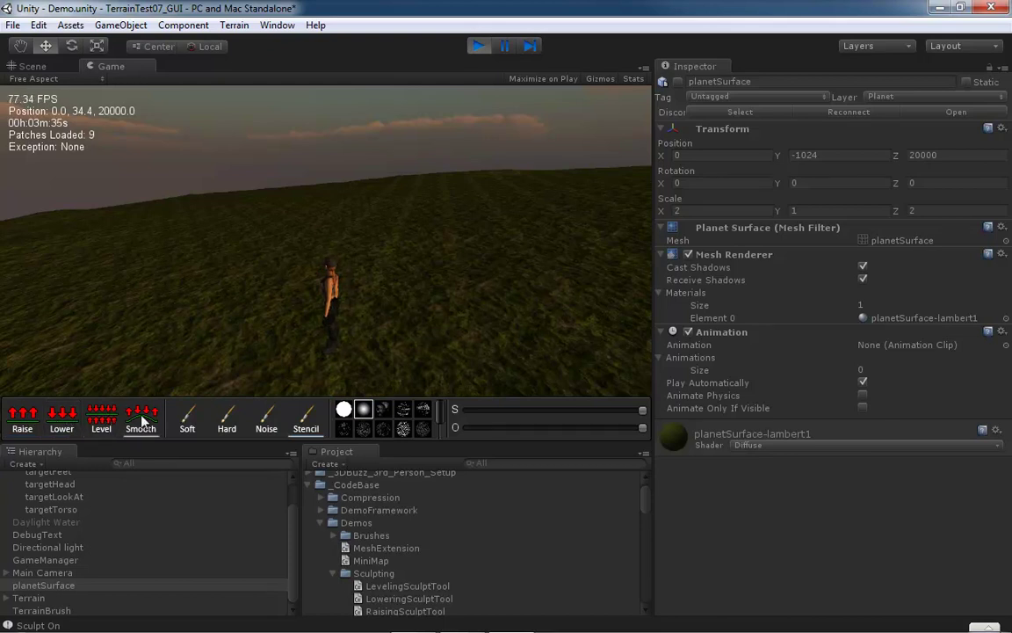
# - Cycle through the Soft, Hard and Stencil brushes and try several stencil patterns, finishing on the solid white circle
pyautogui.click(187, 418)
pyautogui.click(225, 418)
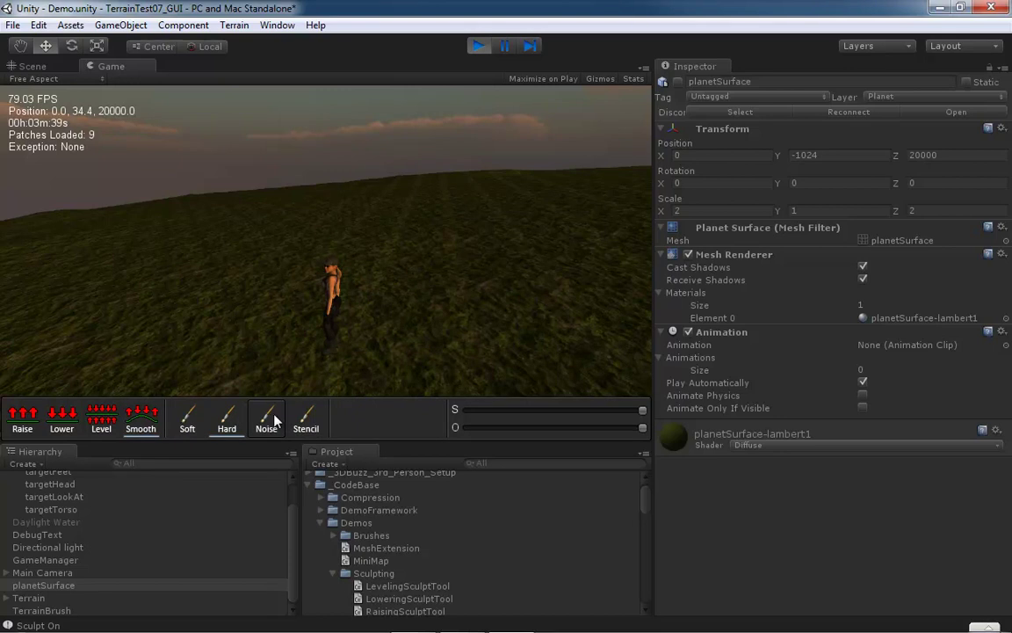
pyautogui.click(307, 420)
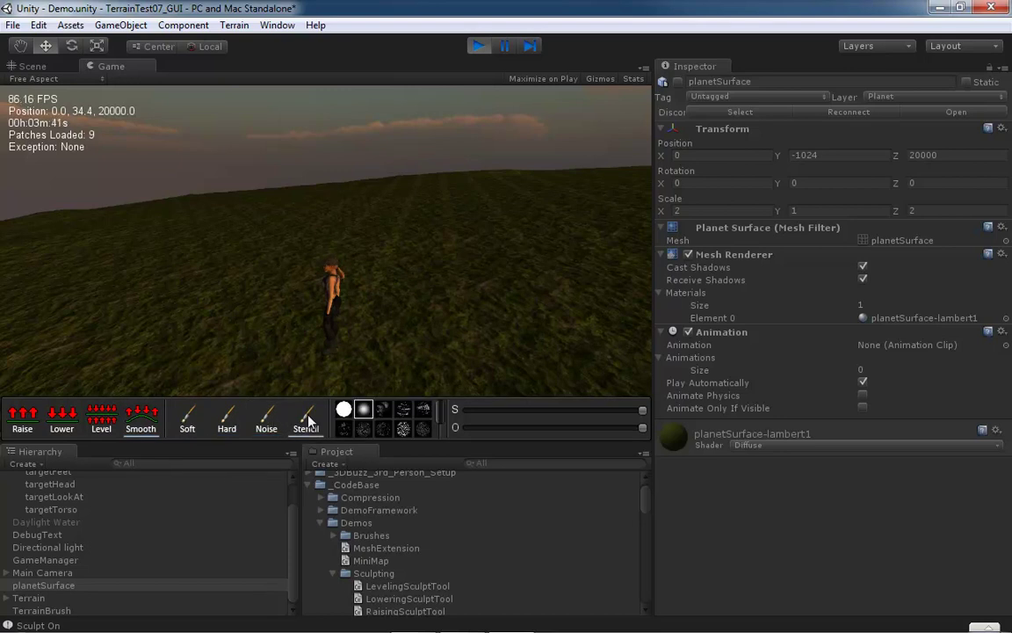
pyautogui.click(422, 408)
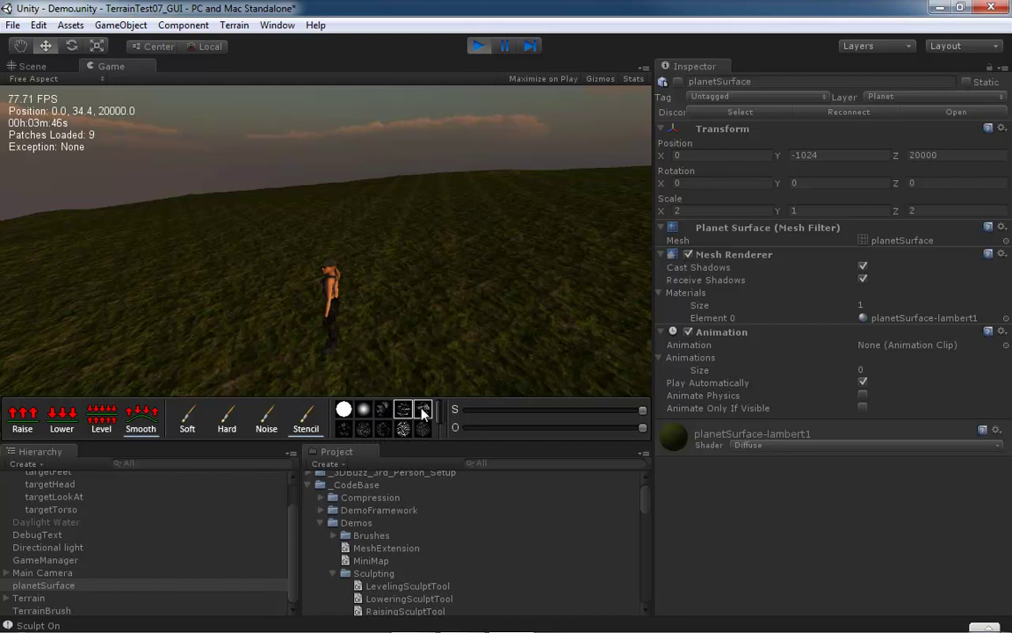
pyautogui.click(343, 409)
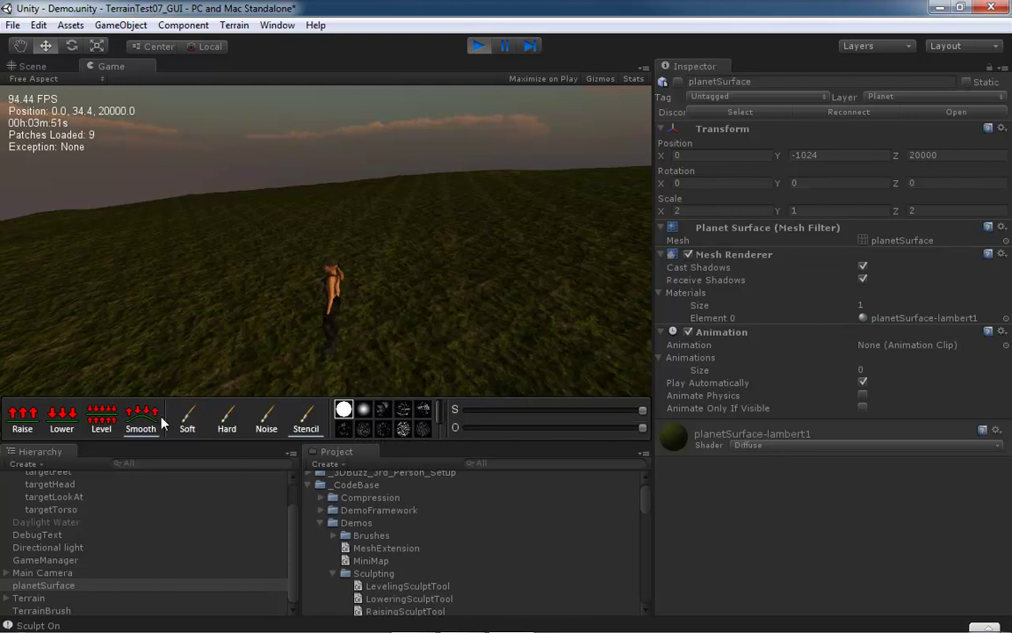
# - Raise three tall hills in a row across the terrain beyond the character with the Raise tool and Soft brush
pyautogui.click(182, 425)
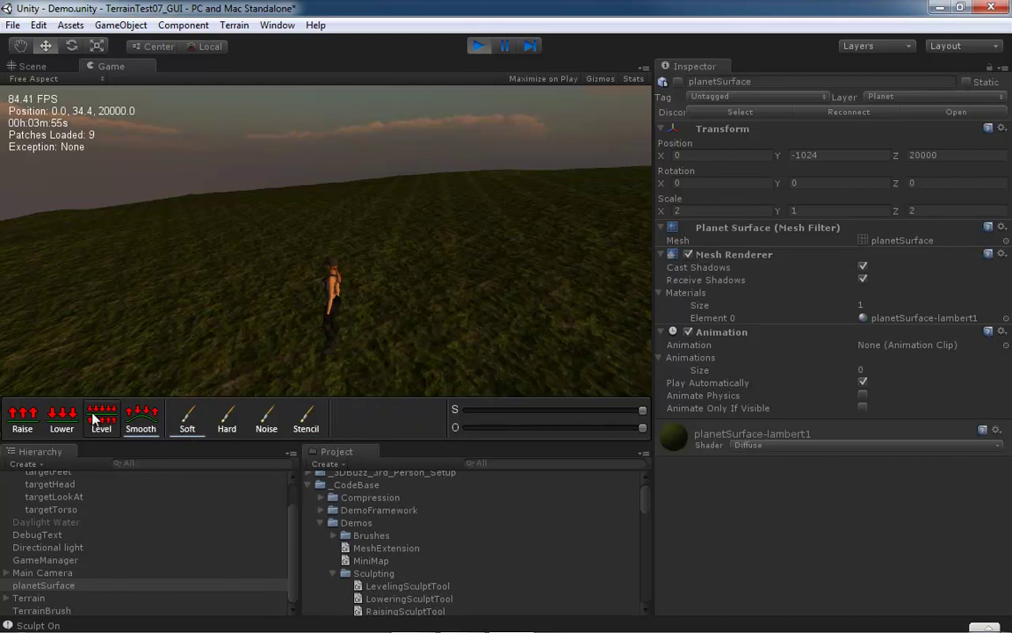
pyautogui.click(22, 414)
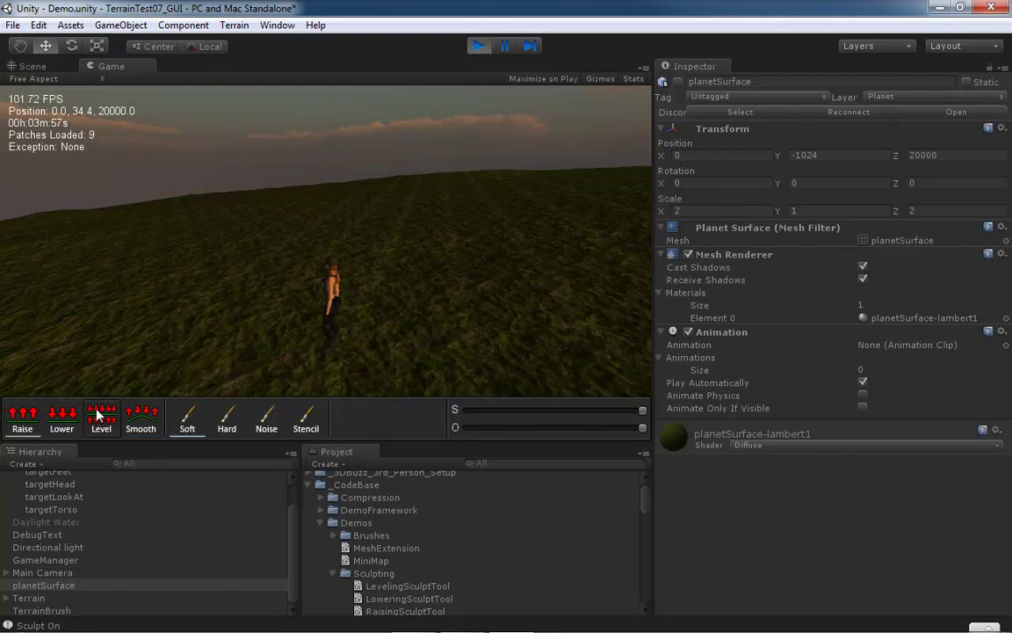
pyautogui.moveTo(272, 219); pyautogui.dragTo(569, 195)
pyautogui.moveTo(187, 226); pyautogui.dragTo(104, 249)
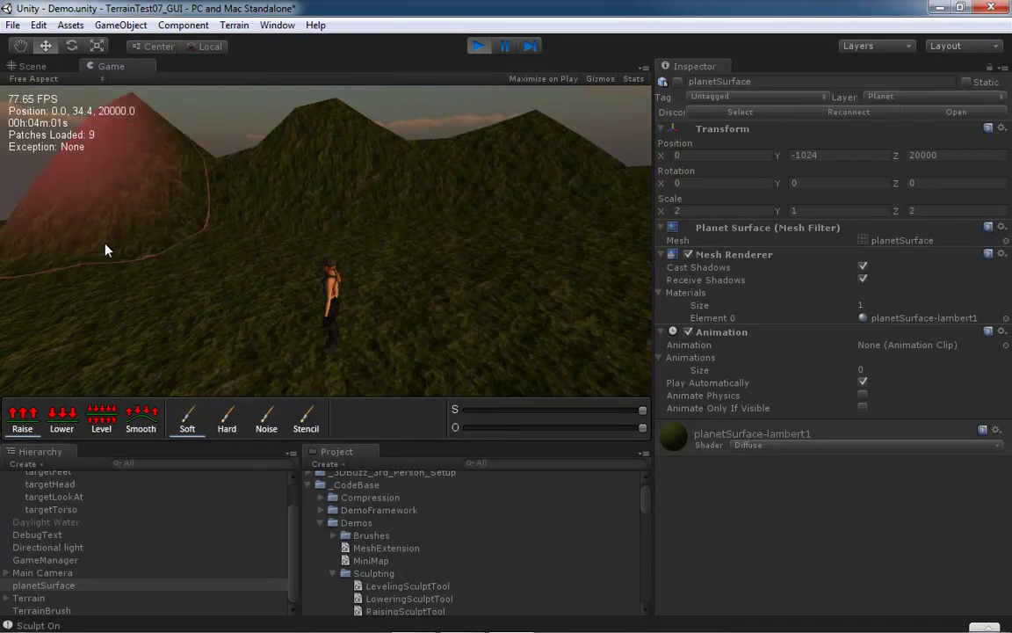
# - Flatten the three raised hills into one even, soft-edged ridge with the Smooth and Level tools
pyautogui.click(140, 414)
pyautogui.moveTo(128, 123)
pyautogui.mouseDown()
pyautogui.moveTo(158, 93)
pyautogui.moveTo(533, 127)
pyautogui.moveTo(436, 140)
pyautogui.mouseUp()
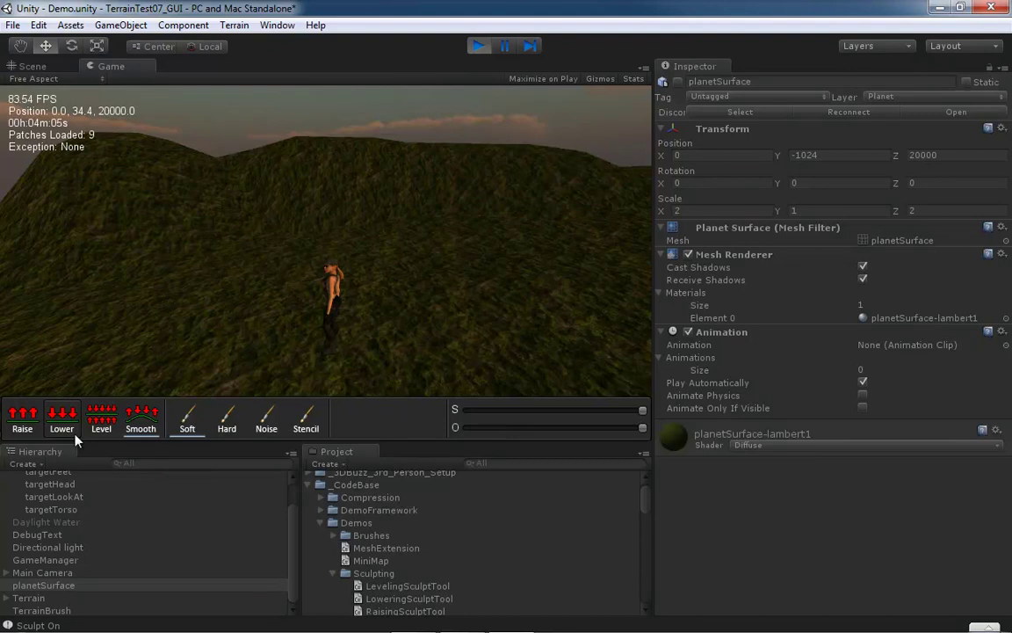
pyautogui.click(103, 420)
pyautogui.moveTo(145, 127)
pyautogui.mouseDown()
pyautogui.moveTo(141, 145)
pyautogui.moveTo(366, 161)
pyautogui.moveTo(552, 154)
pyautogui.moveTo(183, 157)
pyautogui.moveTo(509, 136)
pyautogui.mouseUp()
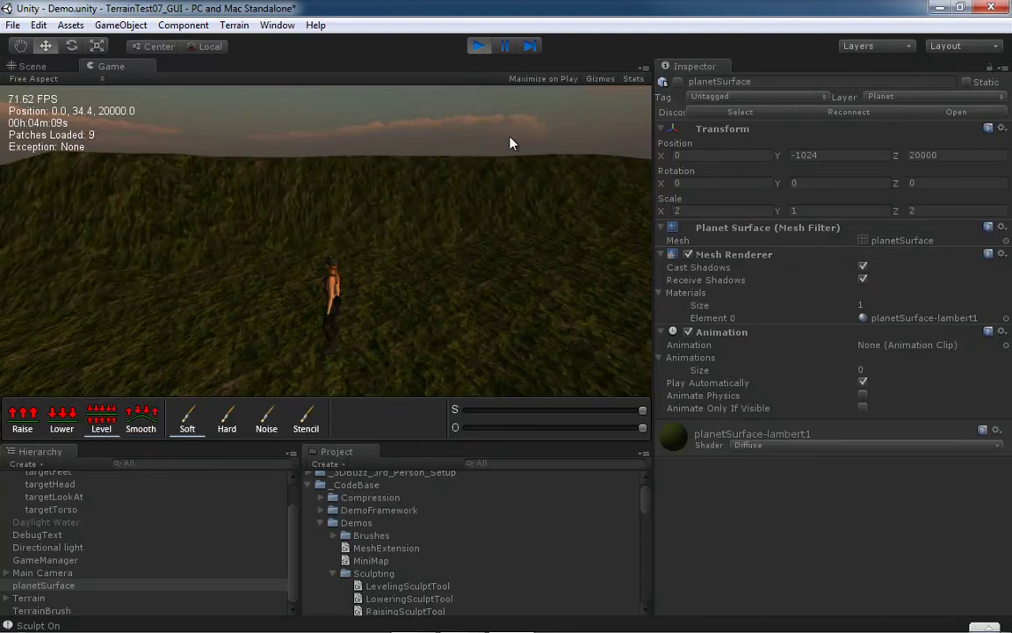
pyautogui.click(131, 422)
pyautogui.moveTo(312, 180)
pyautogui.mouseDown()
pyautogui.moveTo(151, 170)
pyautogui.moveTo(170, 161)
pyautogui.moveTo(564, 166)
pyautogui.moveTo(488, 151)
pyautogui.moveTo(334, 165)
pyautogui.moveTo(403, 172)
pyautogui.moveTo(384, 176)
pyautogui.moveTo(388, 185)
pyautogui.moveTo(276, 149)
pyautogui.moveTo(324, 189)
pyautogui.moveTo(460, 180)
pyautogui.mouseUp()
# - Walk the character along the sculpted ridge and smooth a patch of the slope ahead
pyautogui.moveTo(460, 180); pyautogui.dragTo(510, 188, button='right')
pyautogui.moveTo(373, 207); pyautogui.dragTo(396, 172, button='right')
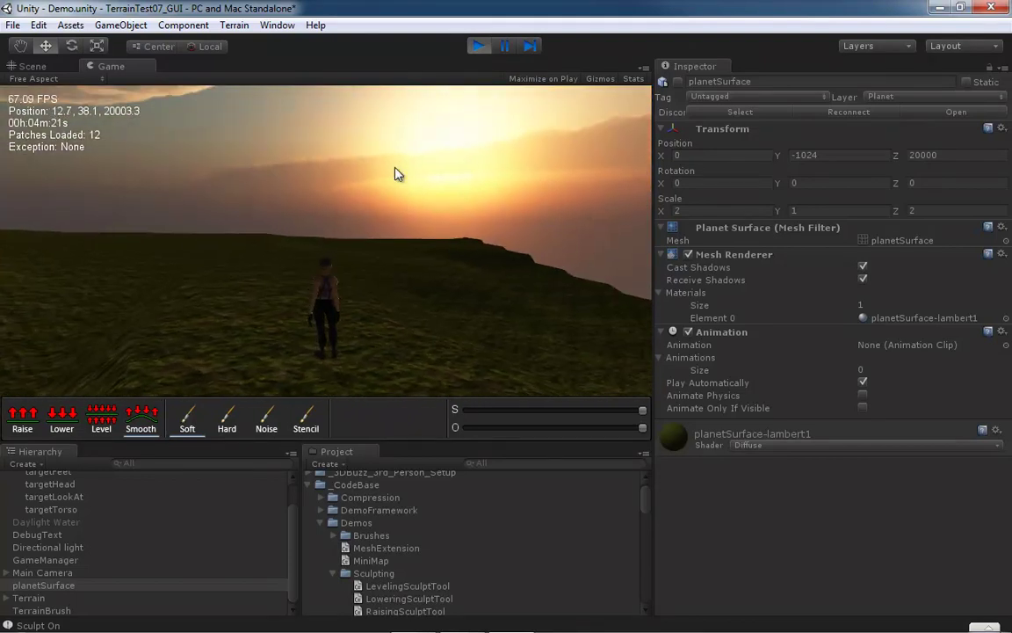
pyautogui.press('w')
pyautogui.press('d')
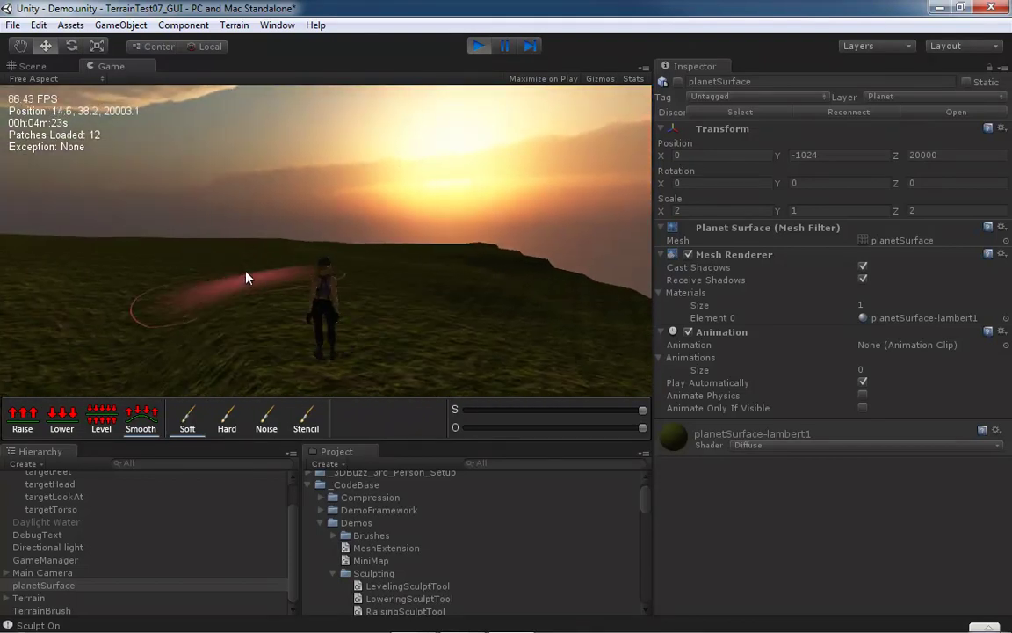
pyautogui.press('d')
pyautogui.moveTo(353, 233)
pyautogui.mouseDown(button='right')
pyautogui.moveTo(479, 298)
pyautogui.moveTo(509, 285)
pyautogui.moveTo(417, 275)
pyautogui.moveTo(612, 263)
pyautogui.mouseUp(button='right')
pyautogui.press('d')
pyautogui.press('w')
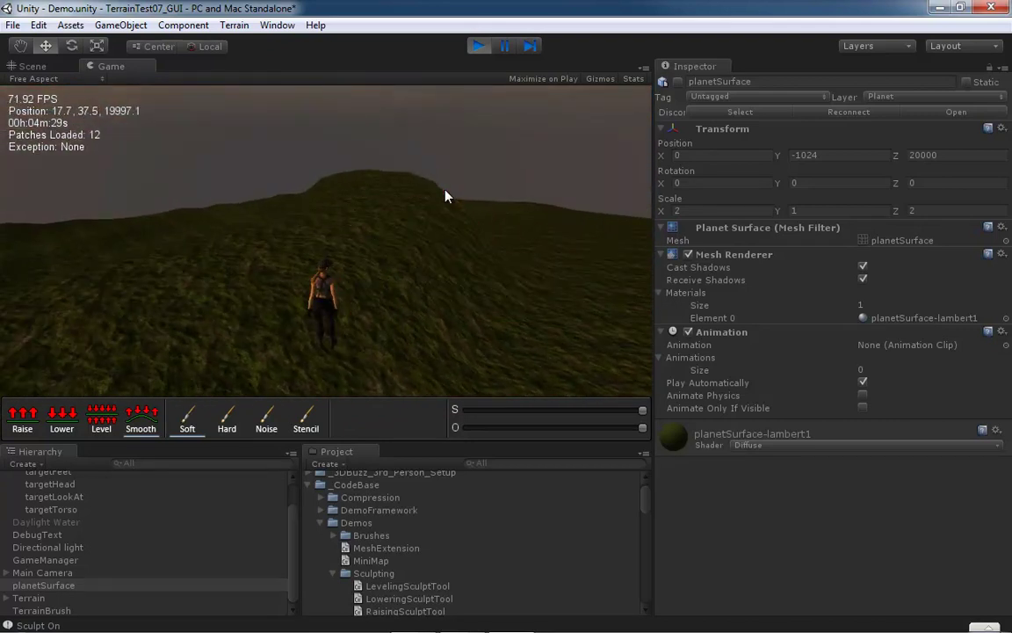
pyautogui.press('w')
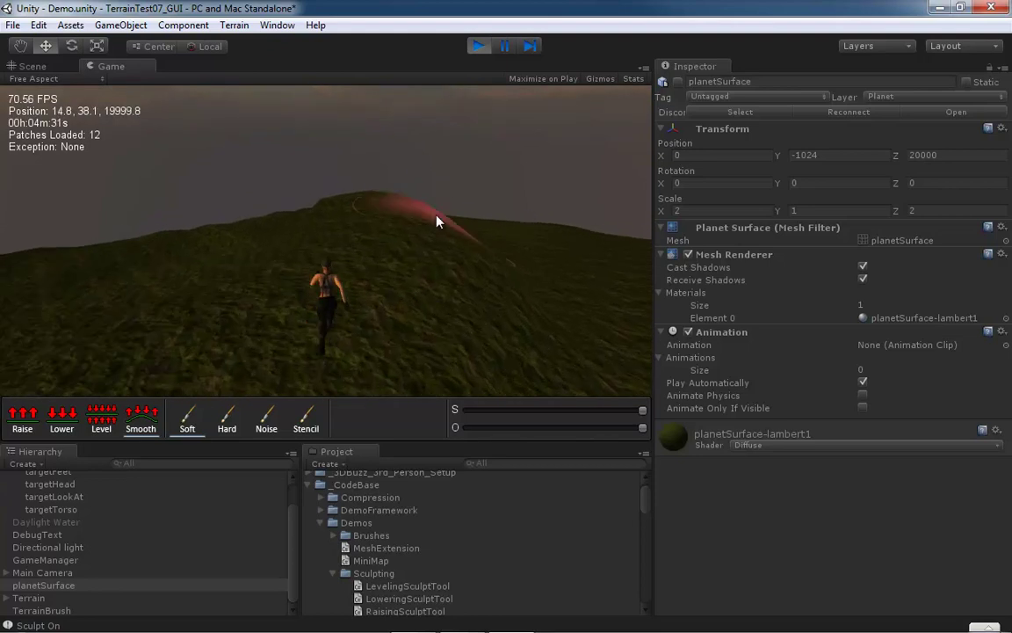
pyautogui.moveTo(436, 216)
pyautogui.mouseDown(button='right')
pyautogui.moveTo(453, 236)
pyautogui.moveTo(433, 212)
pyautogui.mouseUp(button='right')
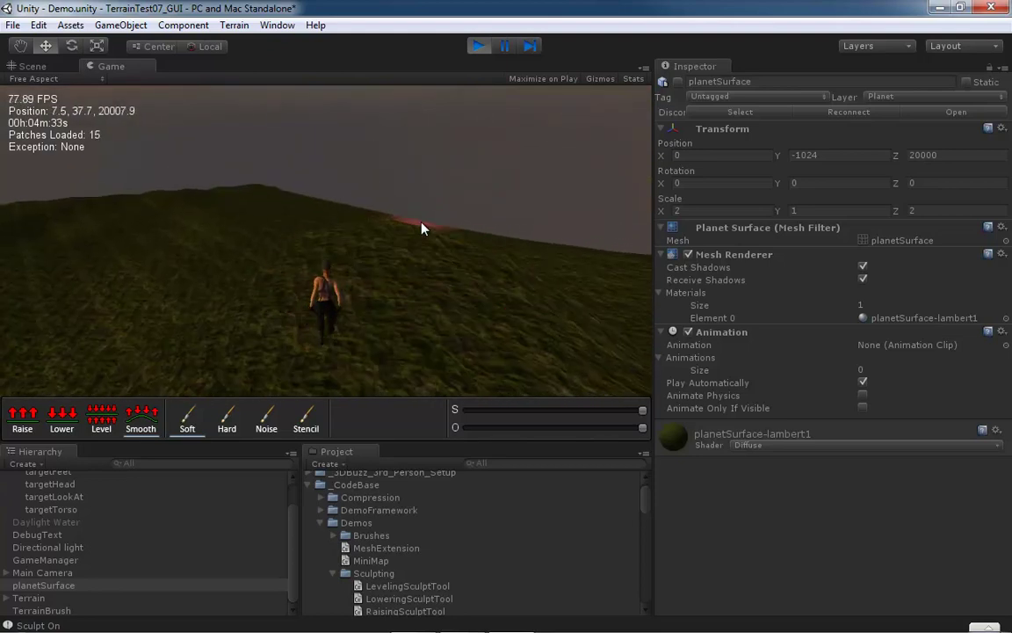
pyautogui.moveTo(391, 234); pyautogui.dragTo(391, 219)
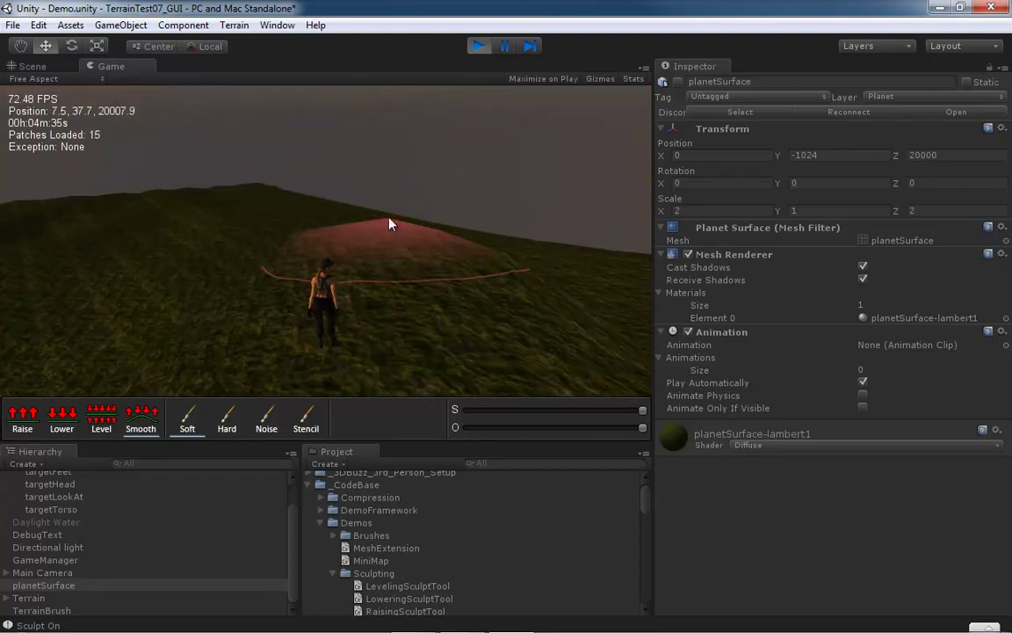
# - Display the rendering statistics and compare them with sculpt mode off and on over the smoothed hillside
pyautogui.click(635, 80)
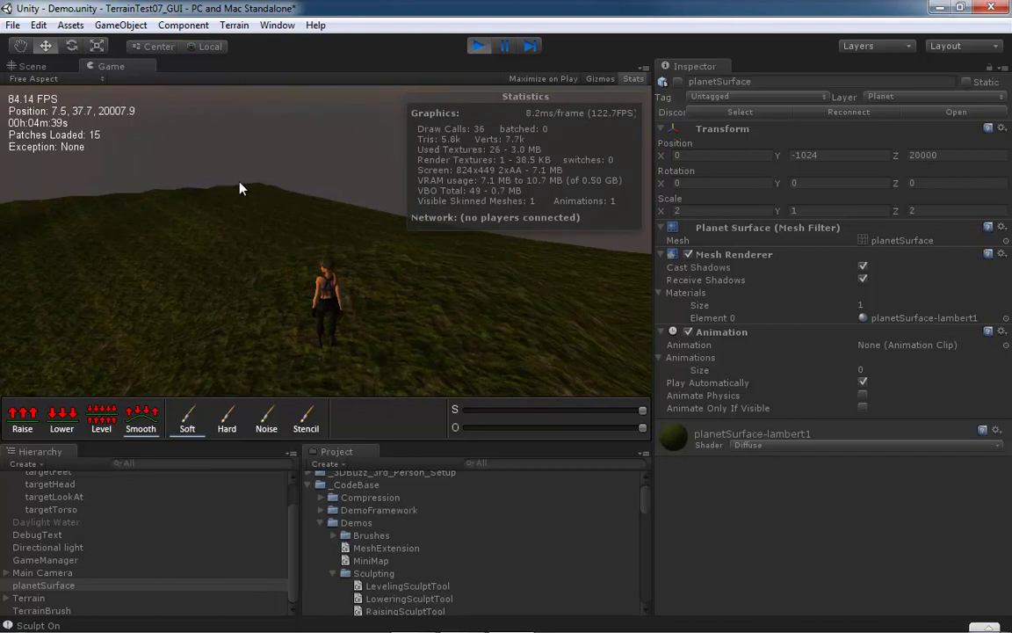
pyautogui.moveTo(239, 213); pyautogui.dragTo(239, 241)
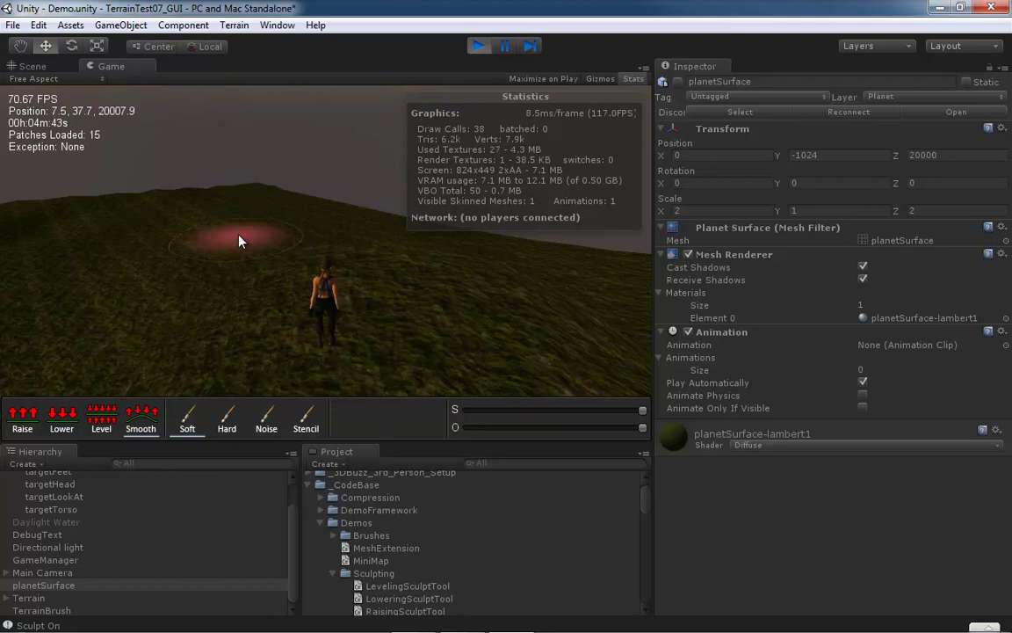
pyautogui.press('Tab')
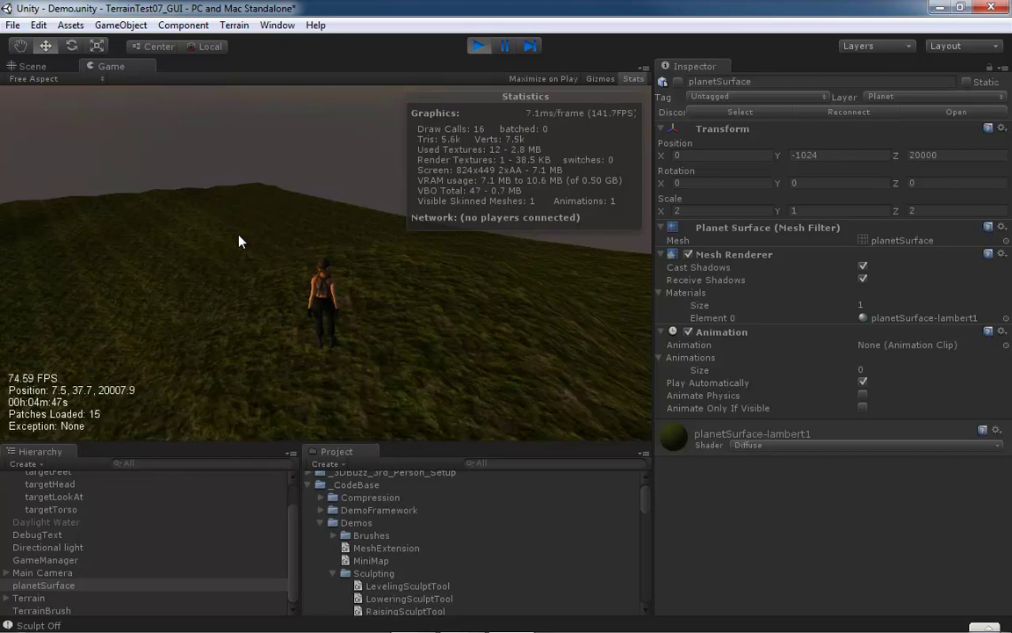
pyautogui.press('Tab')
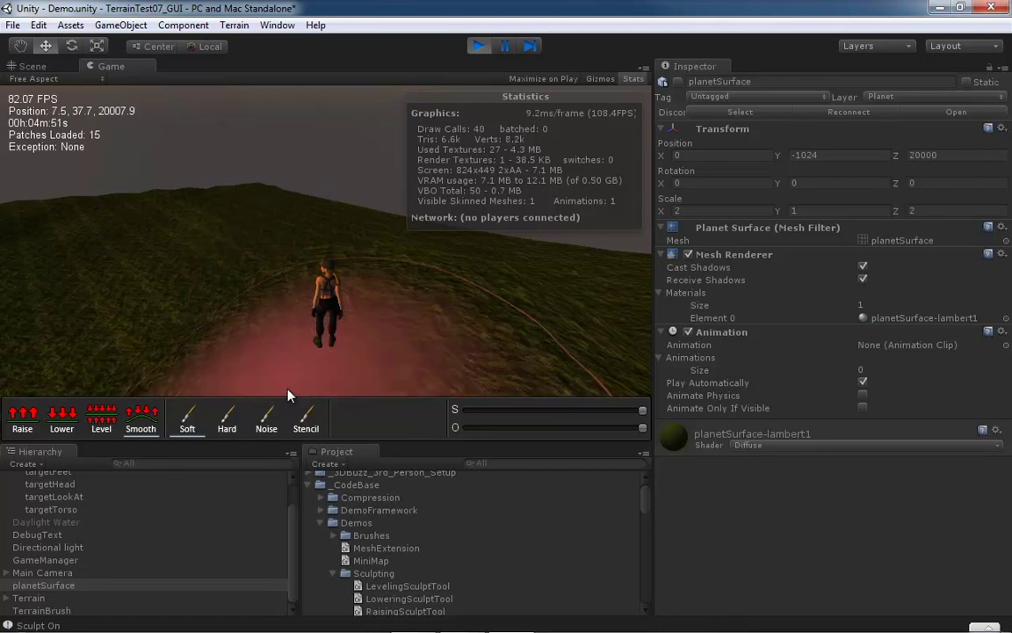
# - Raise jagged spikes on the hillside using the Stencil brush with the dense speckled pattern
pyautogui.click(307, 423)
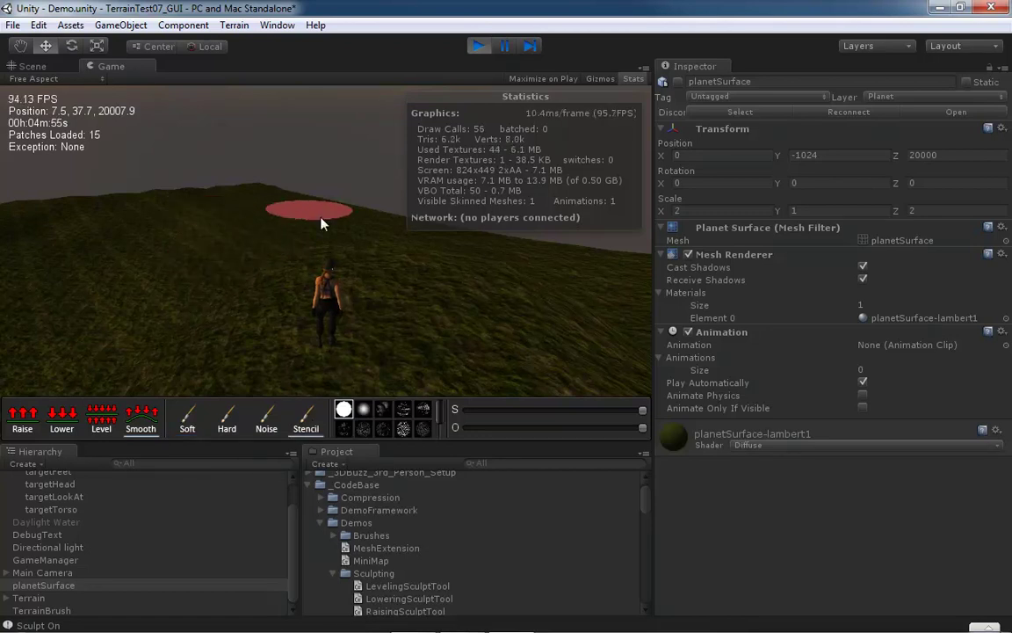
pyautogui.click(403, 428)
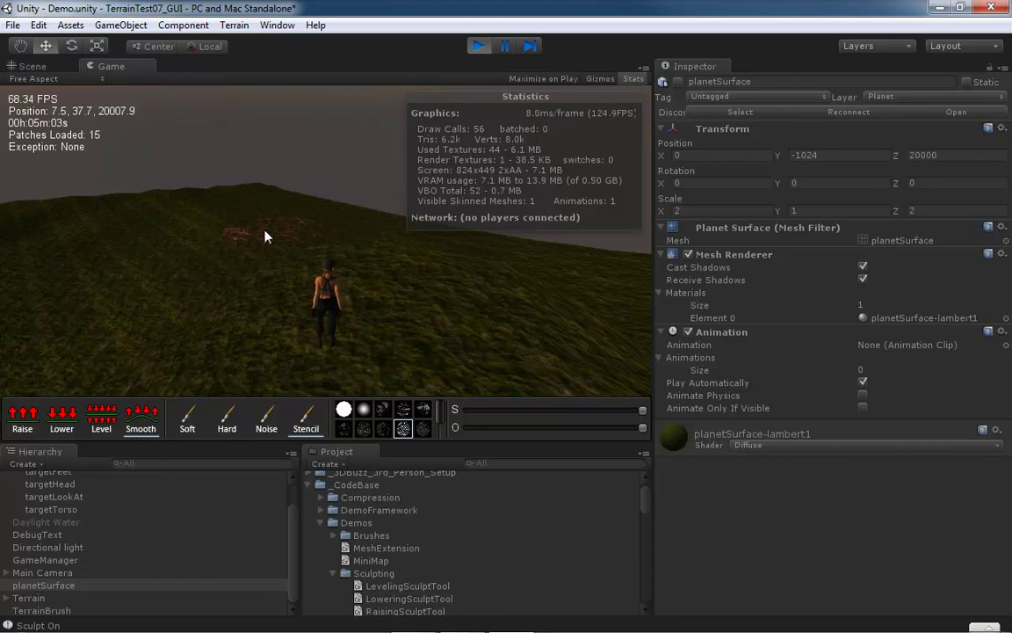
pyautogui.click(39, 428)
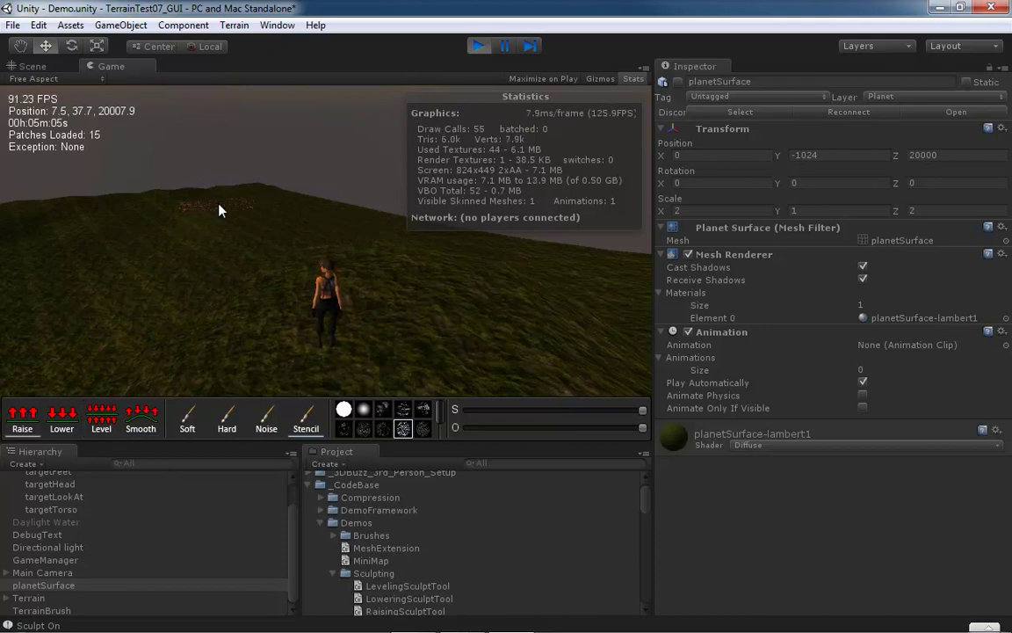
pyautogui.click(220, 207)
pyautogui.click(134, 238)
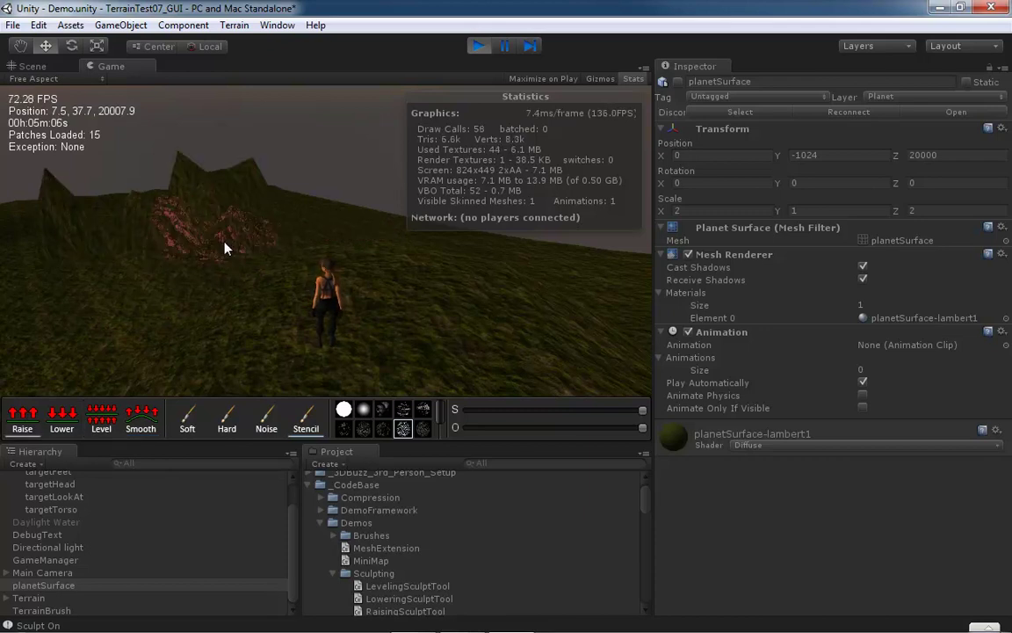
# - Level the jagged spikes on the hillside with the speckled stencil
pyautogui.click(101, 416)
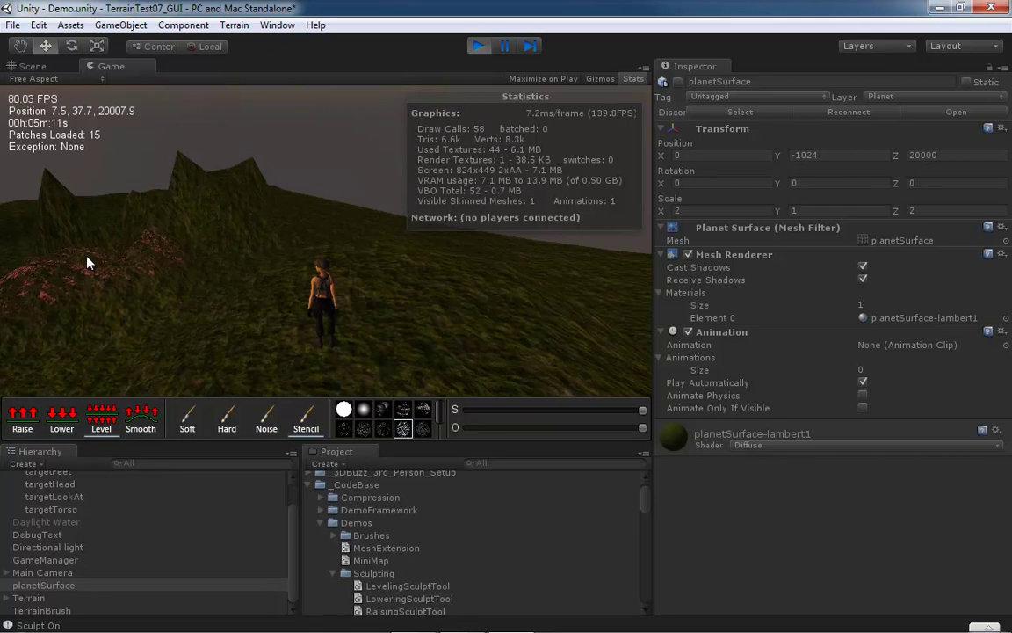
pyautogui.moveTo(185, 209)
pyautogui.mouseDown()
pyautogui.moveTo(249, 169)
pyautogui.moveTo(186, 162)
pyautogui.moveTo(60, 199)
pyautogui.moveTo(57, 190)
pyautogui.moveTo(197, 209)
pyautogui.moveTo(288, 194)
pyautogui.mouseUp()
pyautogui.moveTo(287, 193)
pyautogui.mouseDown(button='right')
pyautogui.moveTo(351, 182)
pyautogui.moveTo(178, 182)
pyautogui.moveTo(197, 191)
pyautogui.mouseUp(button='right')
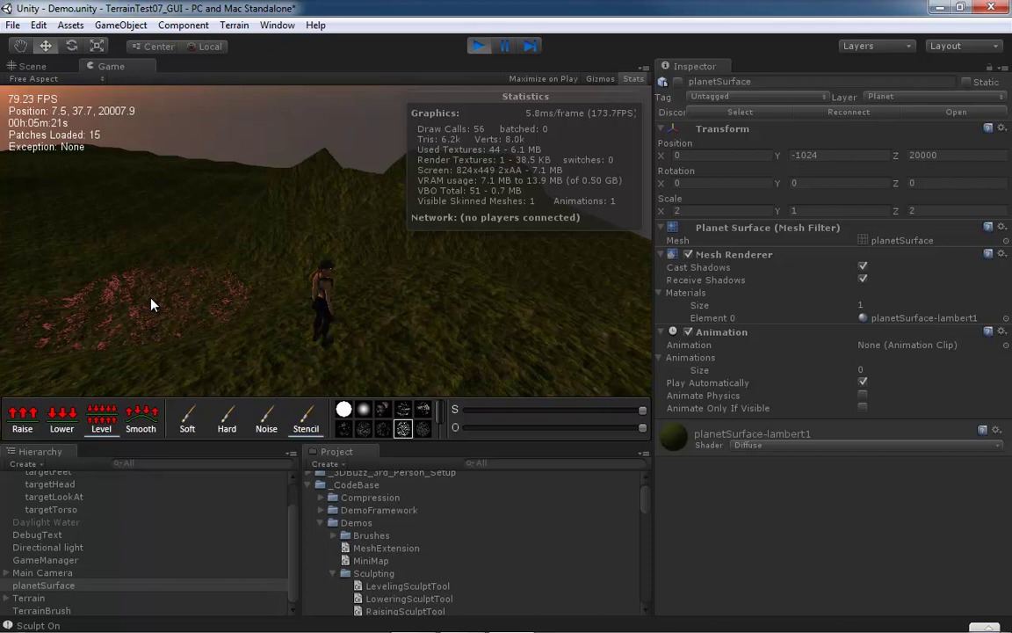
pyautogui.moveTo(321, 205); pyautogui.dragTo(316, 159)
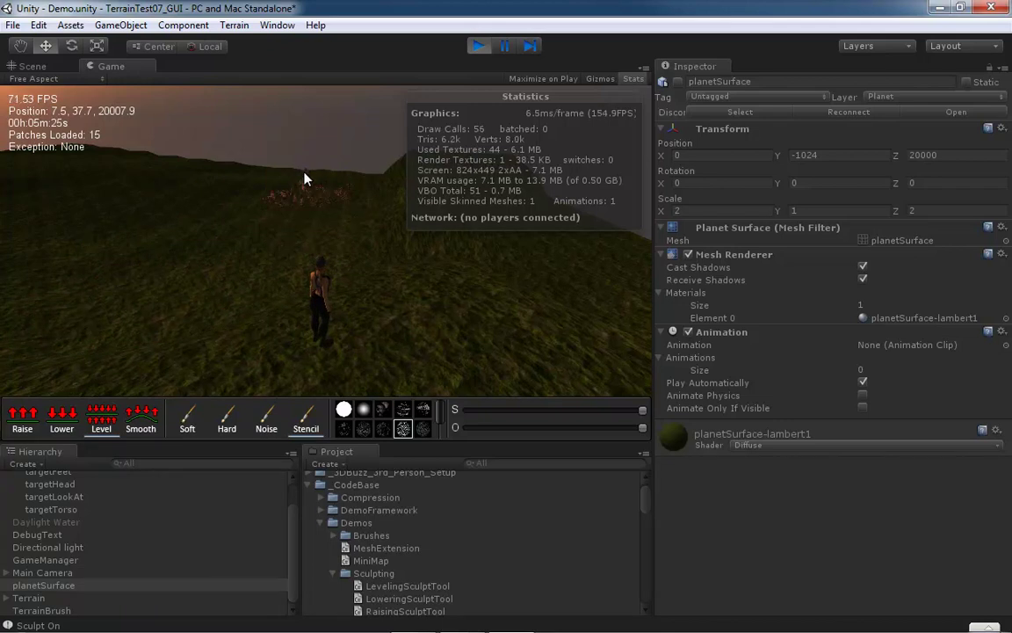
# - Switch back to the Raise tool and raise rough terrain beyond the character with the speckled stencil
pyautogui.moveTo(217, 178); pyautogui.dragTo(432, 243, button='right')
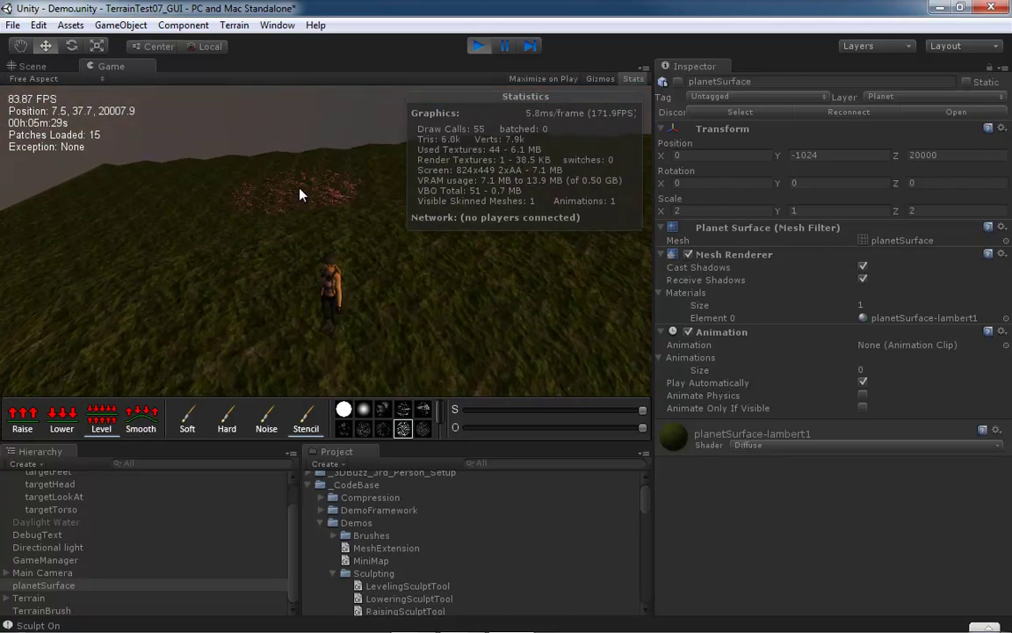
pyautogui.moveTo(299, 188)
pyautogui.mouseDown(button='right')
pyautogui.moveTo(487, 183)
pyautogui.moveTo(461, 210)
pyautogui.moveTo(313, 171)
pyautogui.moveTo(259, 138)
pyautogui.moveTo(158, 152)
pyautogui.moveTo(161, 186)
pyautogui.moveTo(261, 248)
pyautogui.mouseUp(button='right')
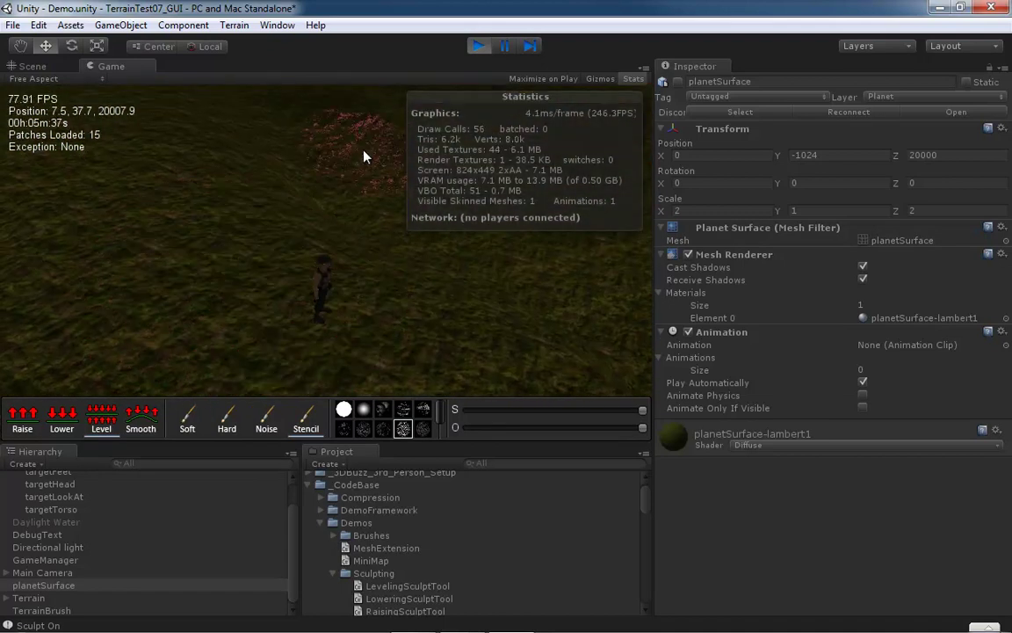
pyautogui.press('1')
pyautogui.press('2')
pyautogui.press('1')
pyautogui.moveTo(355, 142); pyautogui.dragTo(312, 181)
# - Walk the character to another area and raise a second rough patch with the speckled stencil
pyautogui.moveTo(312, 181)
pyautogui.mouseDown(button='right')
pyautogui.moveTo(403, 152)
pyautogui.moveTo(408, 187)
pyautogui.moveTo(394, 192)
pyautogui.moveTo(398, 156)
pyautogui.moveTo(346, 184)
pyautogui.moveTo(344, 164)
pyautogui.moveTo(4, 178)
pyautogui.mouseUp(button='right')
pyautogui.press('w')
pyautogui.moveTo(292, 190)
pyautogui.mouseDown(button='right')
pyautogui.moveTo(260, 139)
pyautogui.moveTo(256, 178)
pyautogui.mouseUp(button='right')
pyautogui.moveTo(205, 188)
pyautogui.mouseDown()
pyautogui.moveTo(159, 203)
pyautogui.moveTo(93, 196)
pyautogui.moveTo(68, 227)
pyautogui.moveTo(212, 168)
pyautogui.mouseUp()
# - Raise a tall pointed peak behind the rough ground with the Soft brush and round off its summit with Smooth
pyautogui.moveTo(334, 138); pyautogui.dragTo(355, 179, button='right')
pyautogui.press('w')
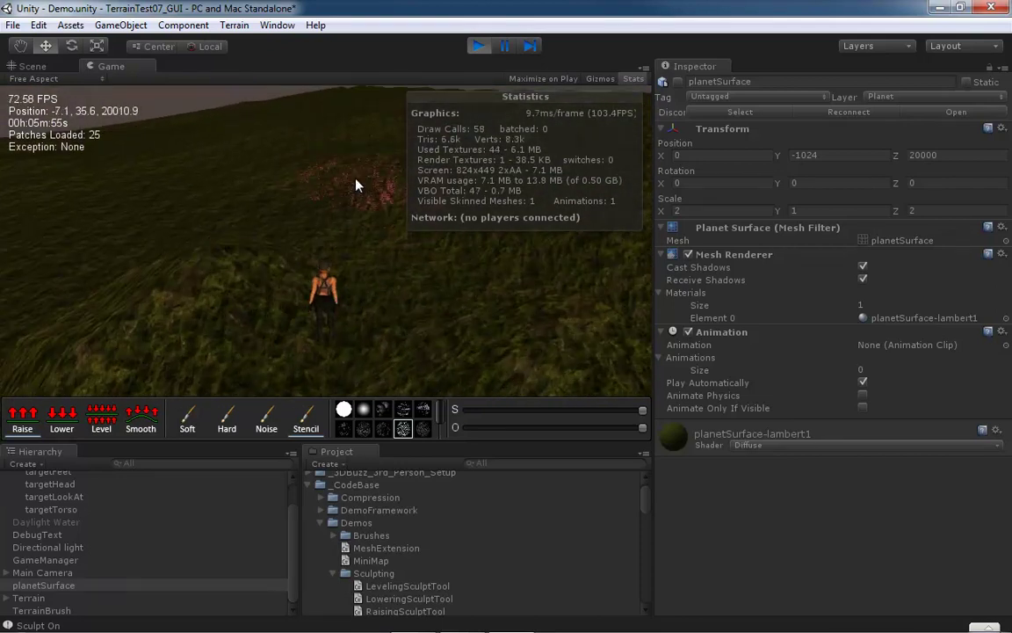
pyautogui.click(186, 422)
pyautogui.moveTo(193, 214)
pyautogui.mouseDown()
pyautogui.moveTo(301, 198)
pyautogui.moveTo(253, 162)
pyautogui.moveTo(296, 144)
pyautogui.moveTo(273, 170)
pyautogui.moveTo(267, 124)
pyautogui.mouseUp()
pyautogui.press('d')
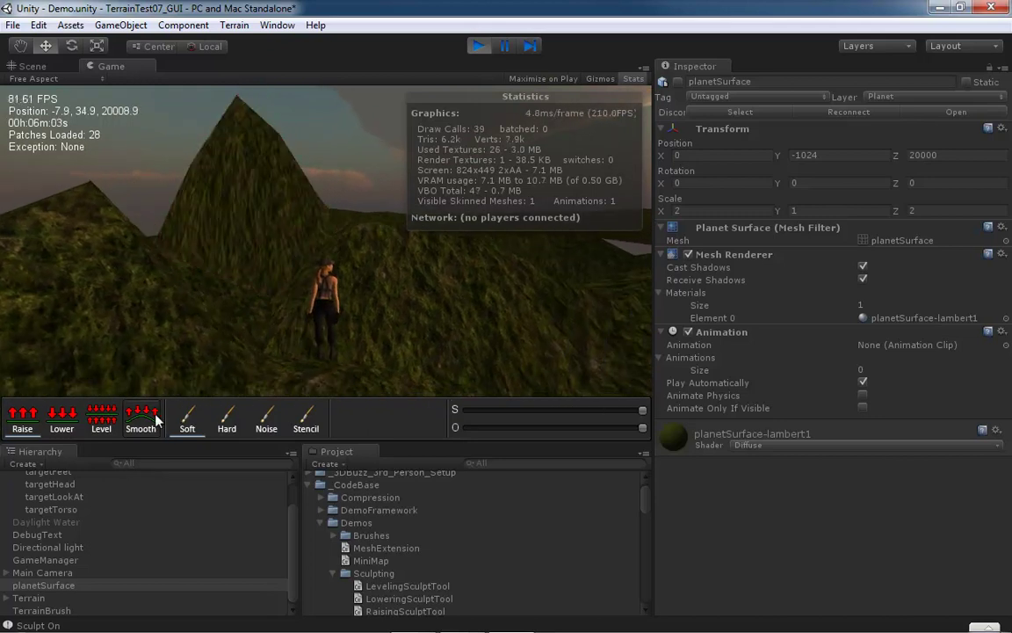
pyautogui.click(244, 113)
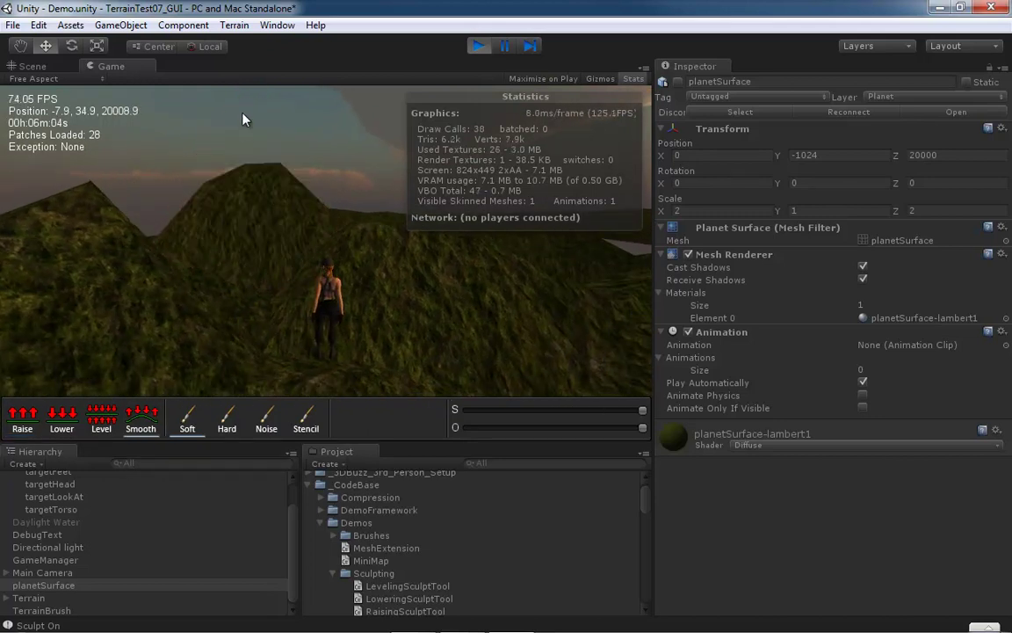
# - Walk the character over the hill and smooth the summit and nearby ridges with the Soft brush
pyautogui.click(260, 167)
pyautogui.moveTo(260, 168)
pyautogui.mouseDown(button='right')
pyautogui.moveTo(314, 183)
pyautogui.moveTo(324, 208)
pyautogui.mouseUp(button='right')
pyautogui.press('w')
pyautogui.moveTo(228, 213)
pyautogui.mouseDown()
pyautogui.moveTo(265, 167)
pyautogui.moveTo(256, 187)
pyautogui.moveTo(202, 190)
pyautogui.mouseUp()
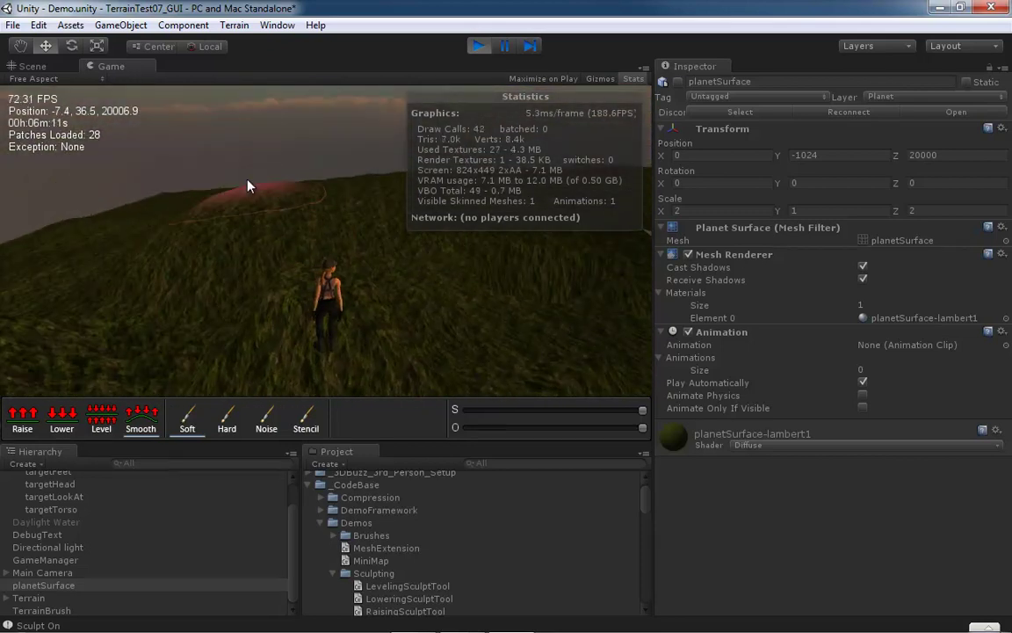
pyautogui.moveTo(249, 186)
pyautogui.mouseDown(button='right')
pyautogui.moveTo(272, 199)
pyautogui.moveTo(296, 185)
pyautogui.moveTo(355, 191)
pyautogui.moveTo(332, 181)
pyautogui.mouseUp(button='right')
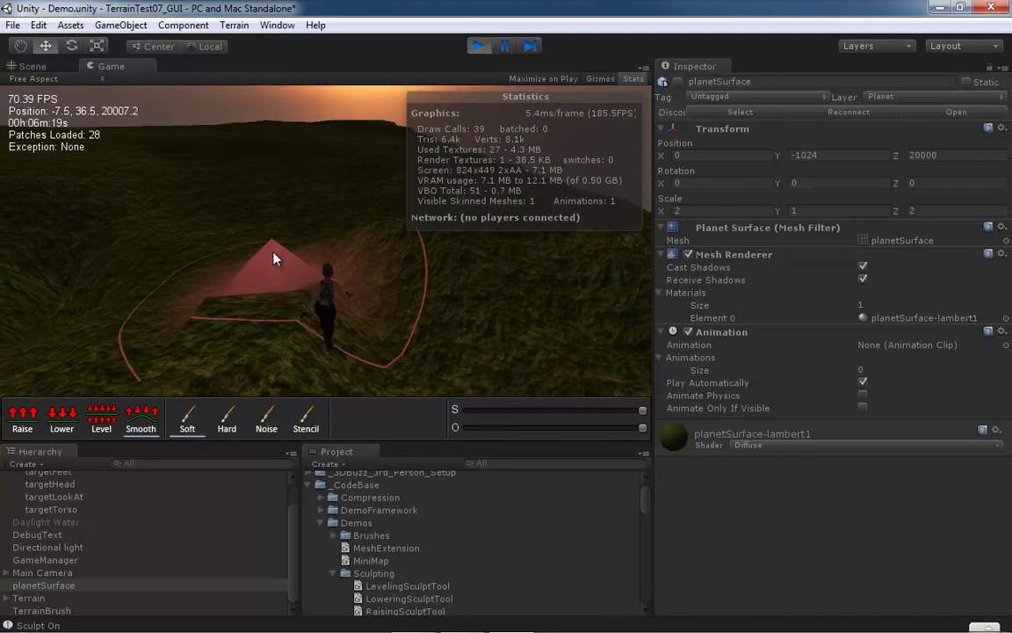
pyautogui.moveTo(271, 261)
pyautogui.mouseDown()
pyautogui.moveTo(377, 255)
pyautogui.moveTo(378, 242)
pyautogui.moveTo(325, 240)
pyautogui.mouseUp()
pyautogui.press('w')
pyautogui.moveTo(321, 235)
pyautogui.mouseDown(button='right')
pyautogui.moveTo(34, 234)
pyautogui.moveTo(75, 241)
pyautogui.mouseUp(button='right')
# - Select the Level tool with the Noise brush and tune the noise settings to a soft, glowing blob pattern
pyautogui.click(101, 418)
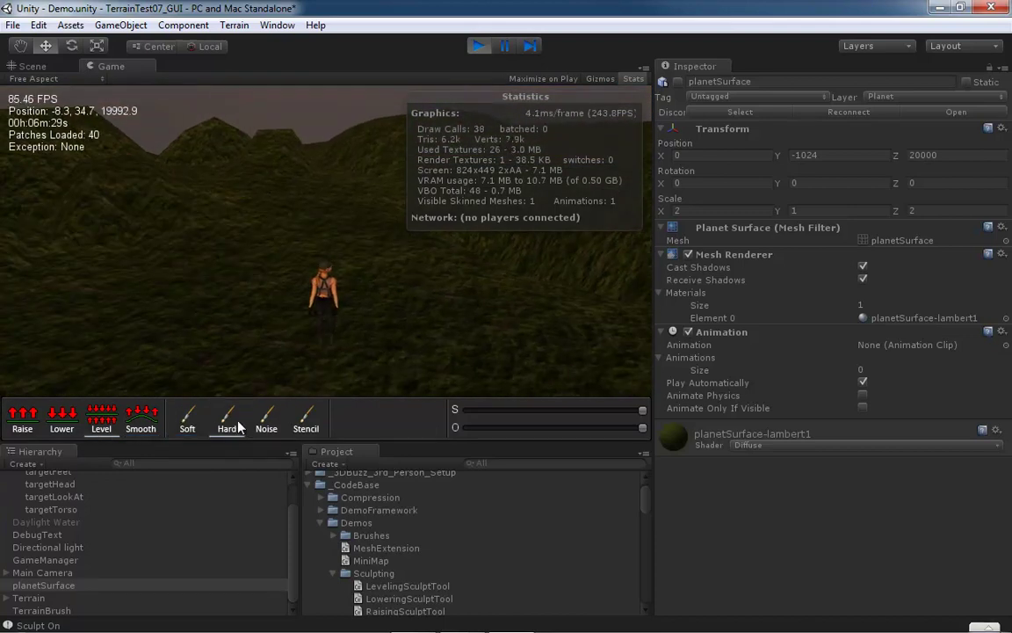
pyautogui.click(266, 420)
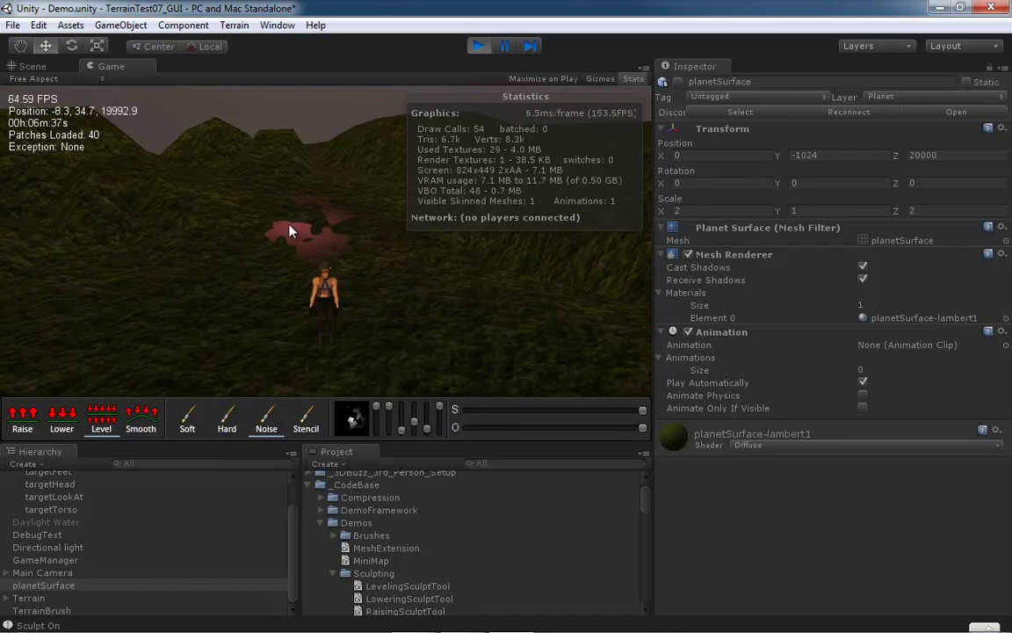
pyautogui.moveTo(290, 230); pyautogui.dragTo(117, 247, button='right')
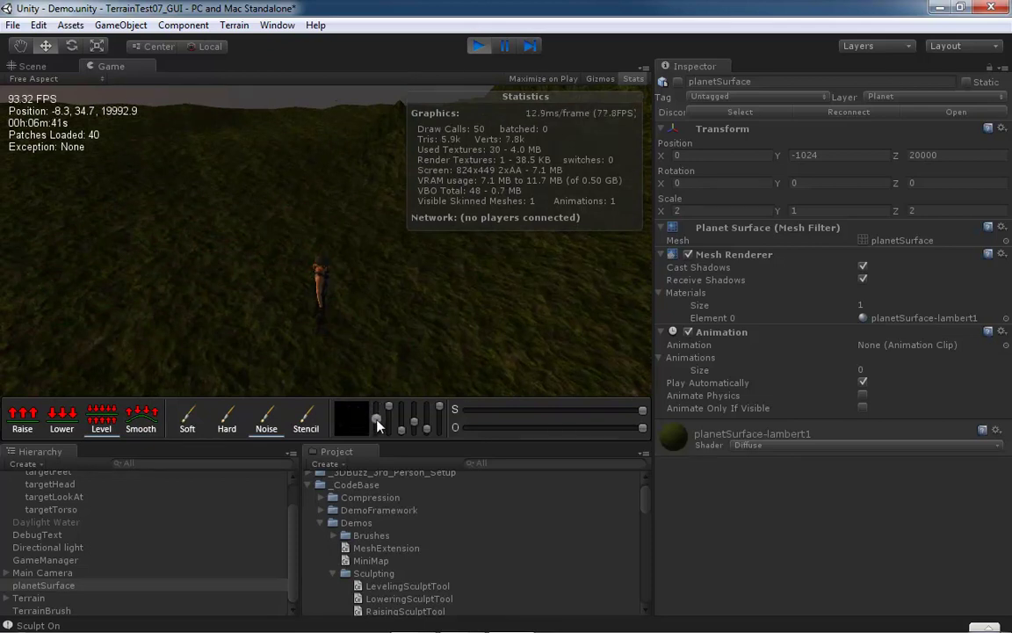
pyautogui.moveTo(397, 408); pyautogui.dragTo(395, 418)
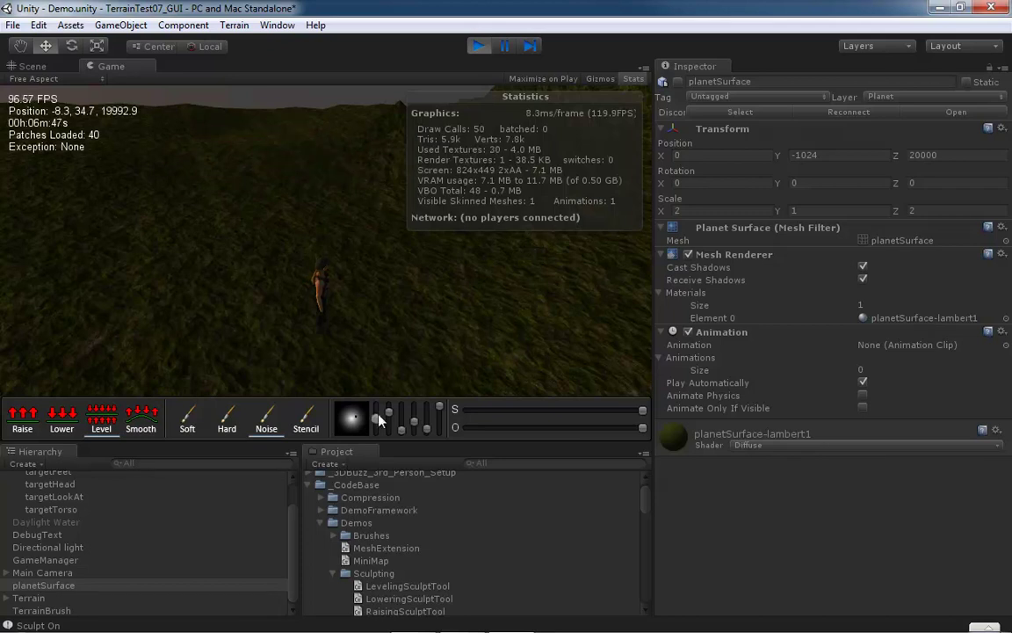
pyautogui.moveTo(378, 415); pyautogui.dragTo(378, 412)
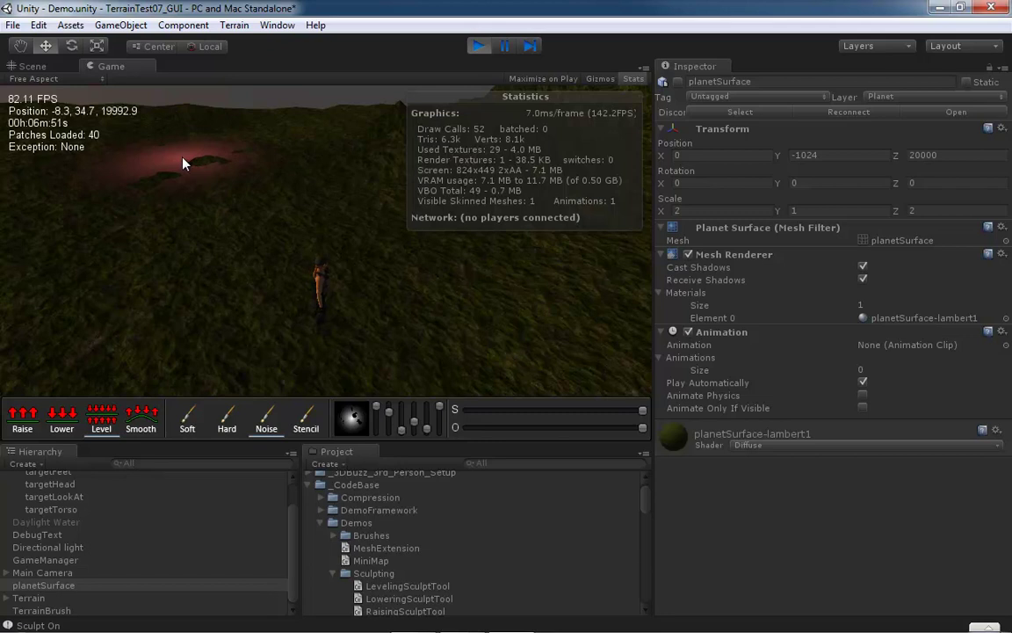
pyautogui.click(416, 416)
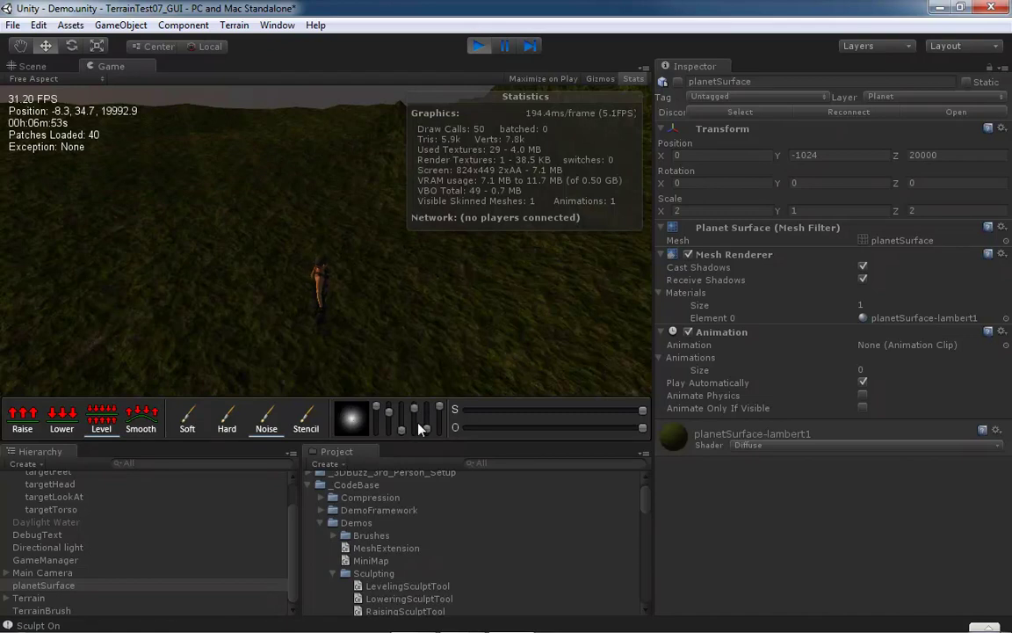
pyautogui.click(419, 418)
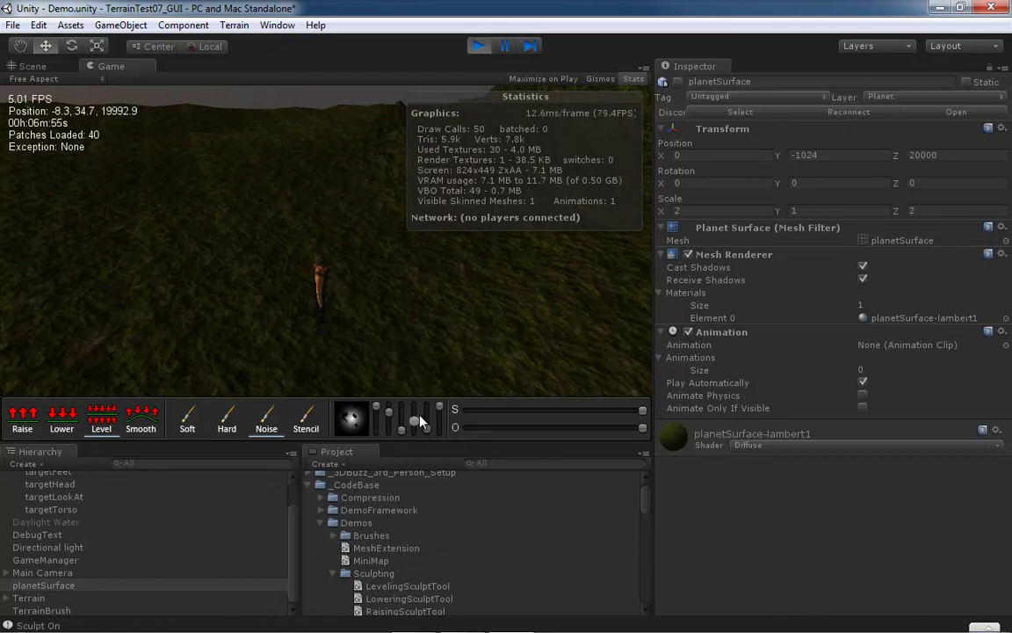
pyautogui.click(418, 418)
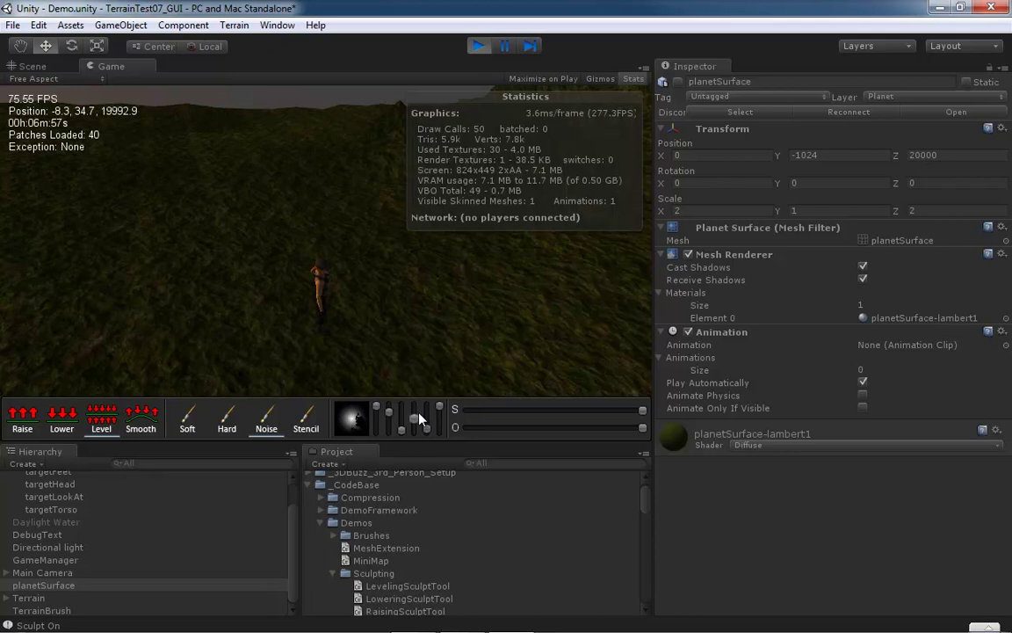
# - Walk the character to open ground and raise terrain there with the blob-shaped Noise brush
pyautogui.moveTo(225, 151)
pyautogui.mouseDown(button='right')
pyautogui.moveTo(242, 131)
pyautogui.moveTo(234, 150)
pyautogui.mouseUp(button='right')
pyautogui.press('w')
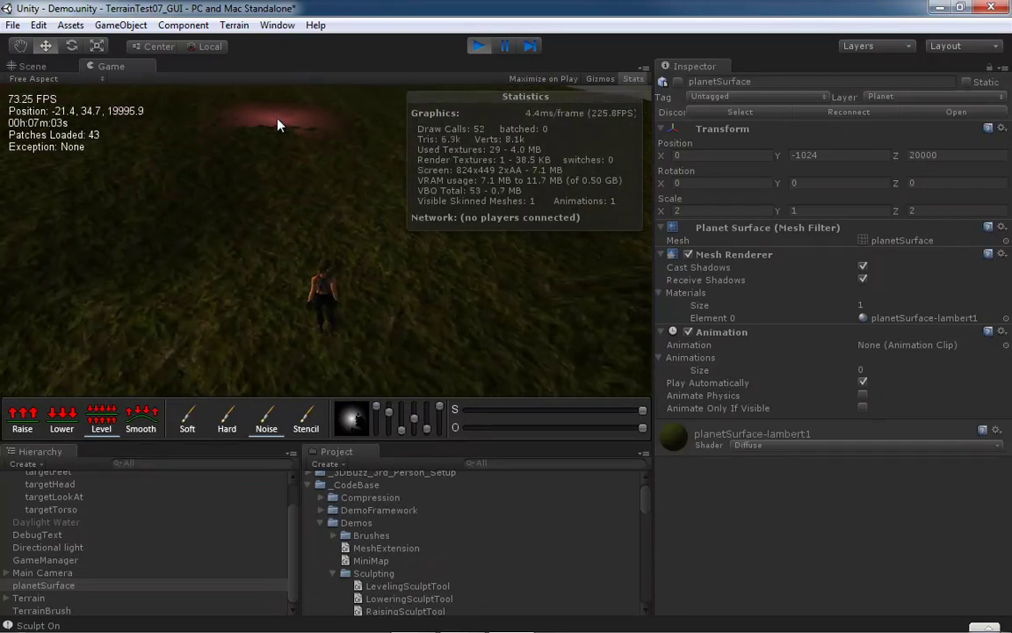
pyautogui.press('w')
pyautogui.moveTo(276, 154)
pyautogui.mouseDown(button='right')
pyautogui.moveTo(348, 121)
pyautogui.moveTo(138, 187)
pyautogui.mouseUp(button='right')
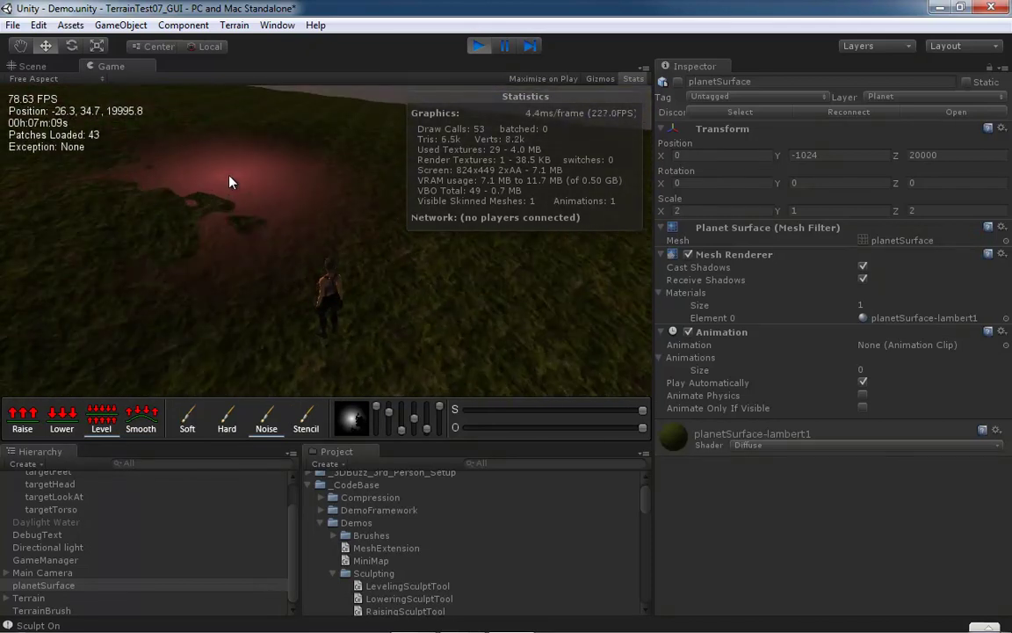
pyautogui.click(22, 416)
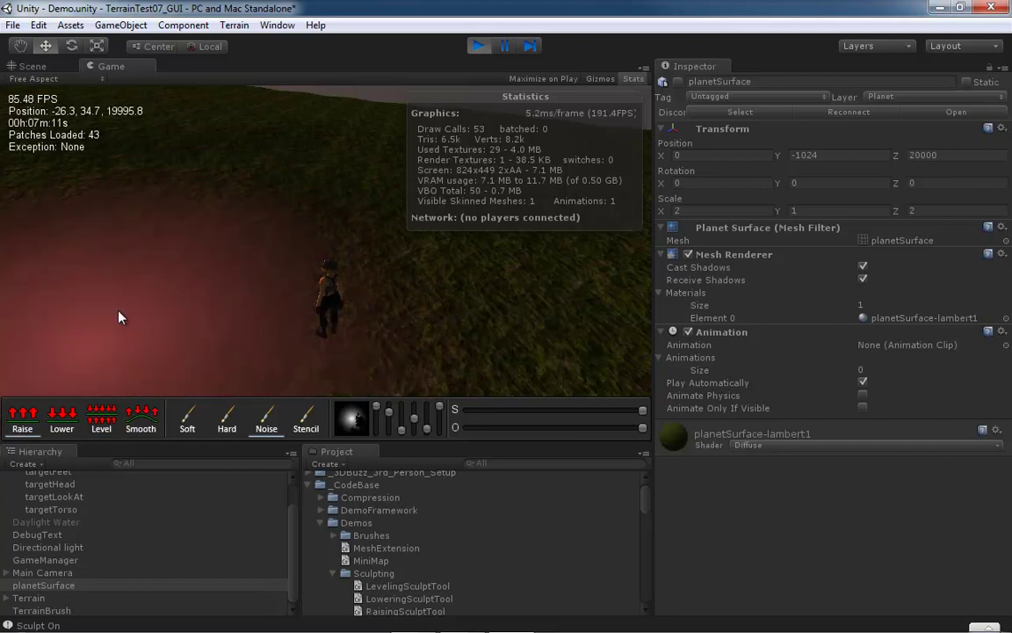
pyautogui.moveTo(262, 171)
pyautogui.mouseDown(button='right')
pyautogui.moveTo(218, 108)
pyautogui.moveTo(147, 124)
pyautogui.moveTo(227, 188)
pyautogui.mouseUp(button='right')
pyautogui.moveTo(236, 184)
pyautogui.mouseDown()
pyautogui.moveTo(134, 193)
pyautogui.moveTo(218, 188)
pyautogui.mouseUp()
# - Retune the Noise brush settings to a finely speckled, streaky pattern
pyautogui.moveTo(219, 189); pyautogui.dragTo(531, 202, button='right')
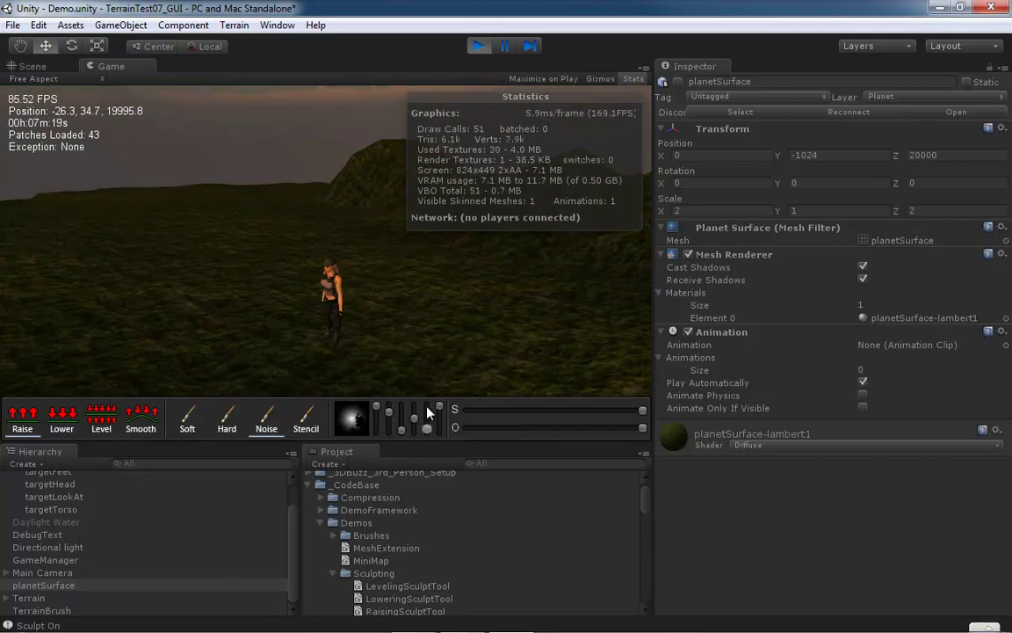
pyautogui.moveTo(427, 408)
pyautogui.mouseDown()
pyautogui.moveTo(415, 430)
pyautogui.moveTo(440, 413)
pyautogui.moveTo(414, 428)
pyautogui.moveTo(414, 408)
pyautogui.moveTo(381, 416)
pyautogui.moveTo(426, 412)
pyautogui.moveTo(429, 422)
pyautogui.moveTo(422, 413)
pyautogui.moveTo(441, 407)
pyautogui.mouseUp()
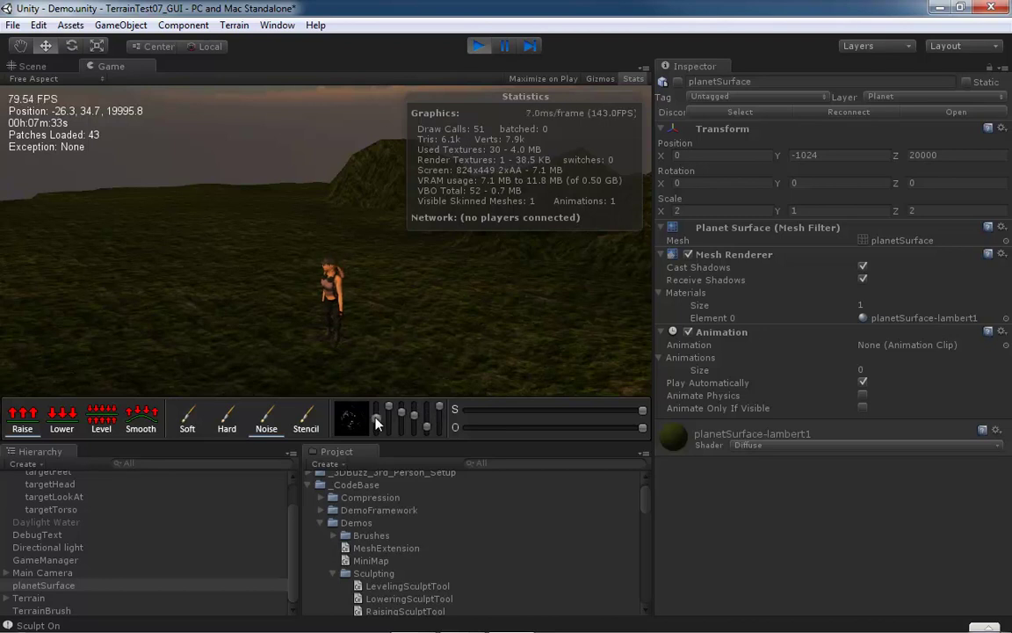
pyautogui.moveTo(377, 420); pyautogui.dragTo(378, 407)
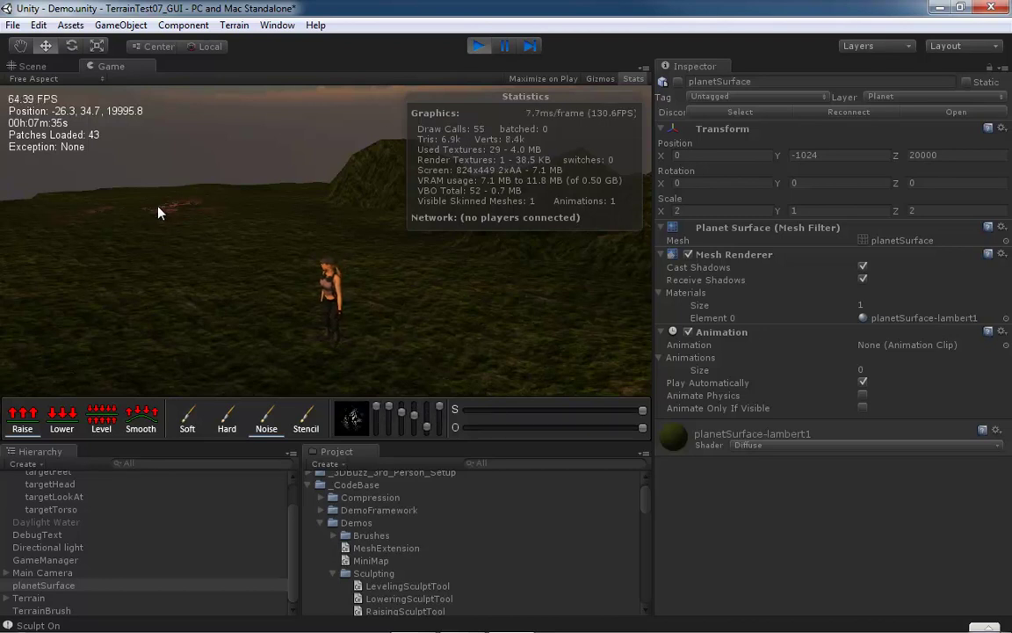
# - Raise clusters of tall jagged spikes around the character with the speckled Noise brush
pyautogui.moveTo(159, 213)
pyautogui.mouseDown()
pyautogui.moveTo(48, 280)
pyautogui.moveTo(91, 201)
pyautogui.moveTo(260, 188)
pyautogui.moveTo(285, 209)
pyautogui.moveTo(312, 190)
pyautogui.moveTo(316, 141)
pyautogui.mouseUp()
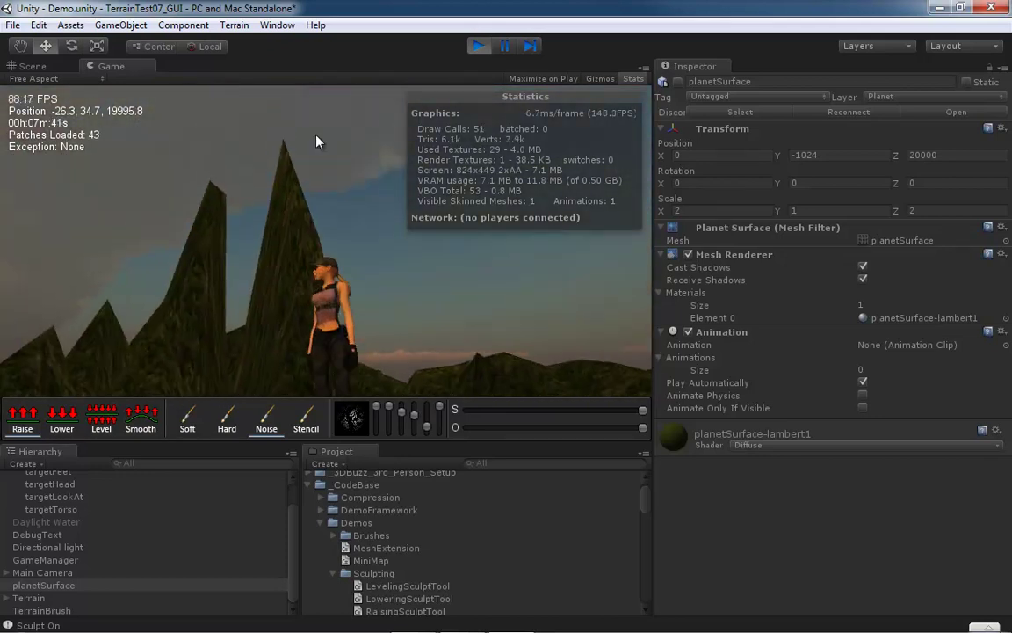
pyautogui.moveTo(316, 141)
pyautogui.mouseDown(button='right')
pyautogui.moveTo(234, 143)
pyautogui.moveTo(2, 254)
pyautogui.moveTo(0, 206)
pyautogui.mouseUp(button='right')
pyautogui.moveTo(118, 197); pyautogui.dragTo(285, 201)
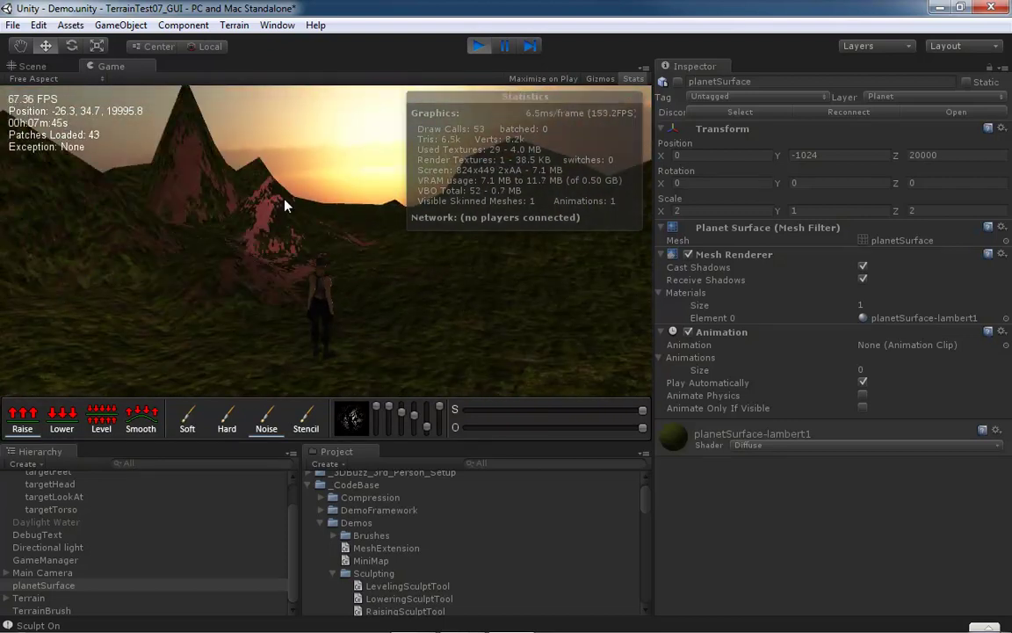
pyautogui.moveTo(285, 200)
pyautogui.mouseDown(button='right')
pyautogui.moveTo(335, 184)
pyautogui.moveTo(305, 198)
pyautogui.mouseUp(button='right')
pyautogui.moveTo(305, 198); pyautogui.dragTo(313, 196)
pyautogui.moveTo(314, 197)
pyautogui.mouseDown(button='right')
pyautogui.moveTo(2, 159)
pyautogui.moveTo(140, 272)
pyautogui.moveTo(189, 334)
pyautogui.moveTo(164, 364)
pyautogui.mouseUp(button='right')
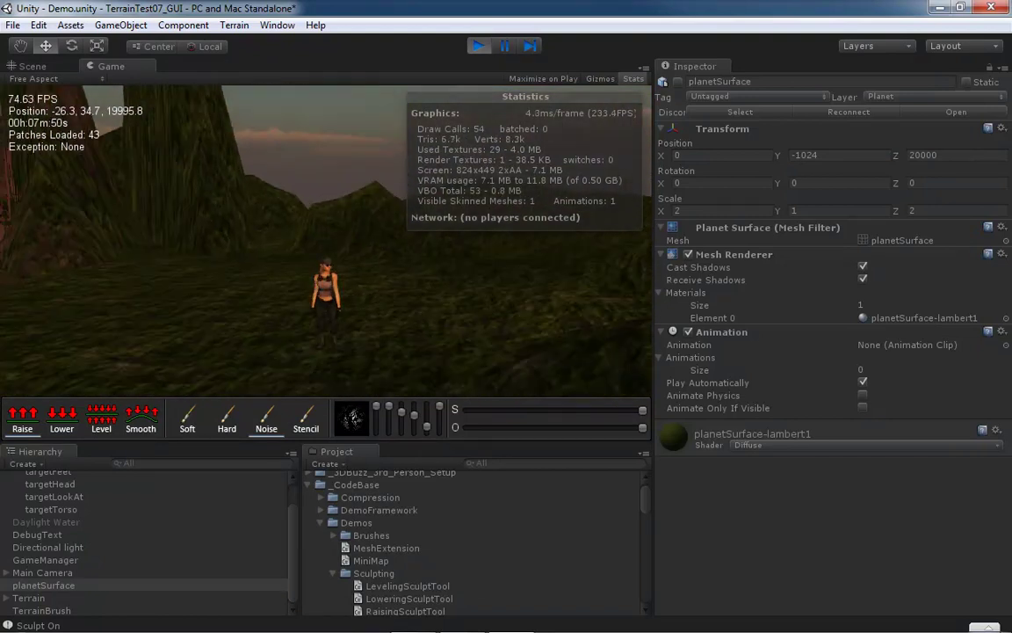
# - Smooth the sharp spikes on the hilltop with the Smooth tool and the Noise brush
pyautogui.click(145, 423)
pyautogui.moveTo(304, 236); pyautogui.dragTo(249, 189, button='right')
pyautogui.moveTo(248, 176)
pyautogui.mouseDown()
pyautogui.moveTo(312, 163)
pyautogui.moveTo(238, 160)
pyautogui.moveTo(306, 150)
pyautogui.moveTo(305, 140)
pyautogui.moveTo(226, 143)
pyautogui.moveTo(226, 115)
pyautogui.moveTo(223, 126)
pyautogui.mouseUp()
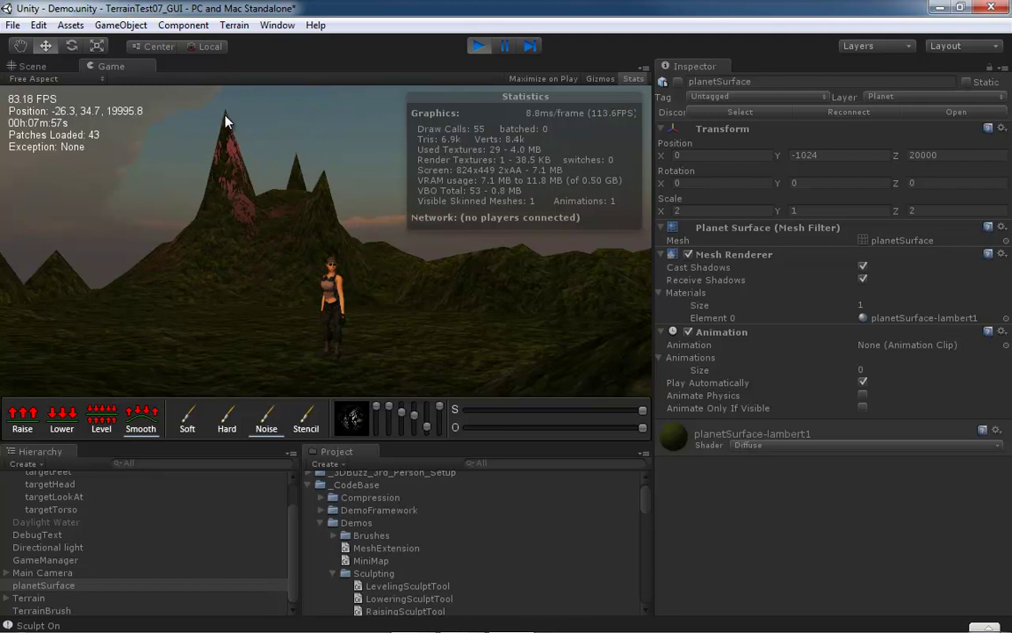
pyautogui.moveTo(323, 181)
pyautogui.mouseDown()
pyautogui.moveTo(296, 161)
pyautogui.moveTo(234, 155)
pyautogui.mouseUp()
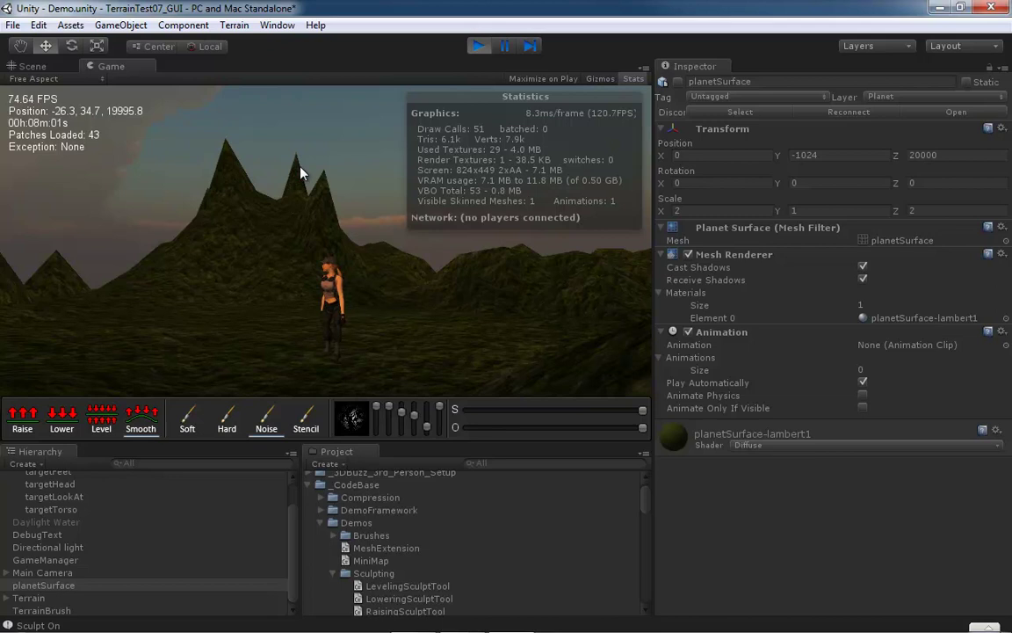
# - Cycle through the Raise, Lower and Smooth tools, finish on Raise, and hide the rendering statistics
pyautogui.moveTo(235, 173); pyautogui.dragTo(315, 201, button='right')
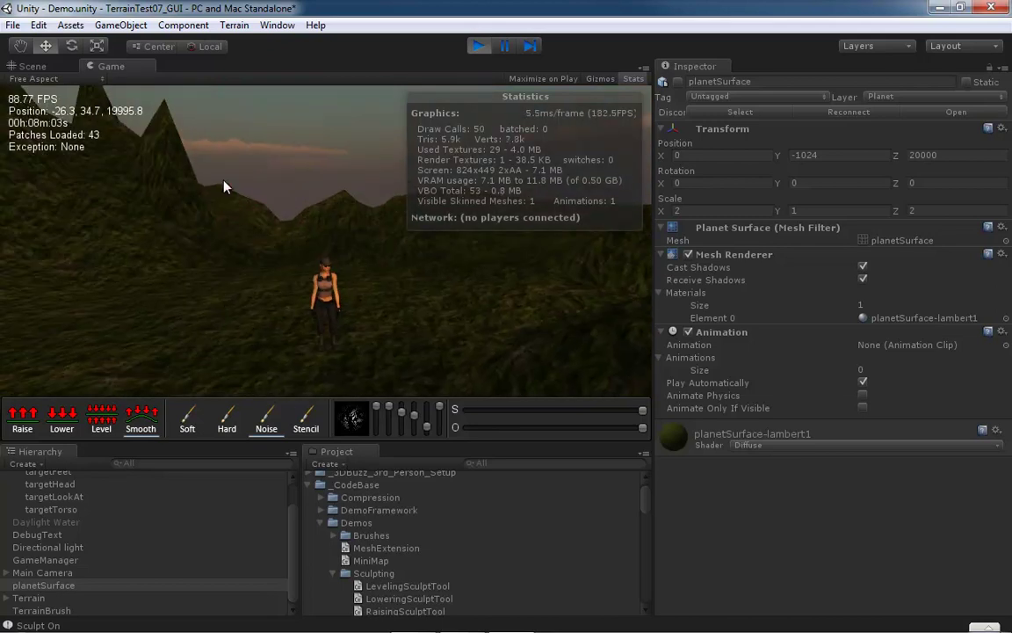
pyautogui.press('2')
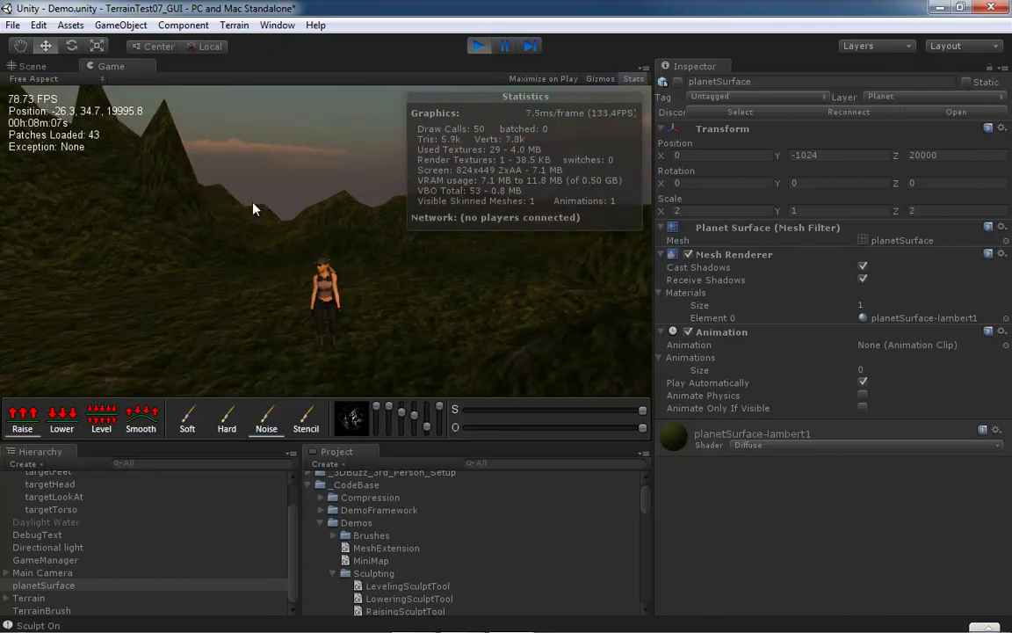
pyautogui.press('2')
pyautogui.press('1')
pyautogui.press('4')
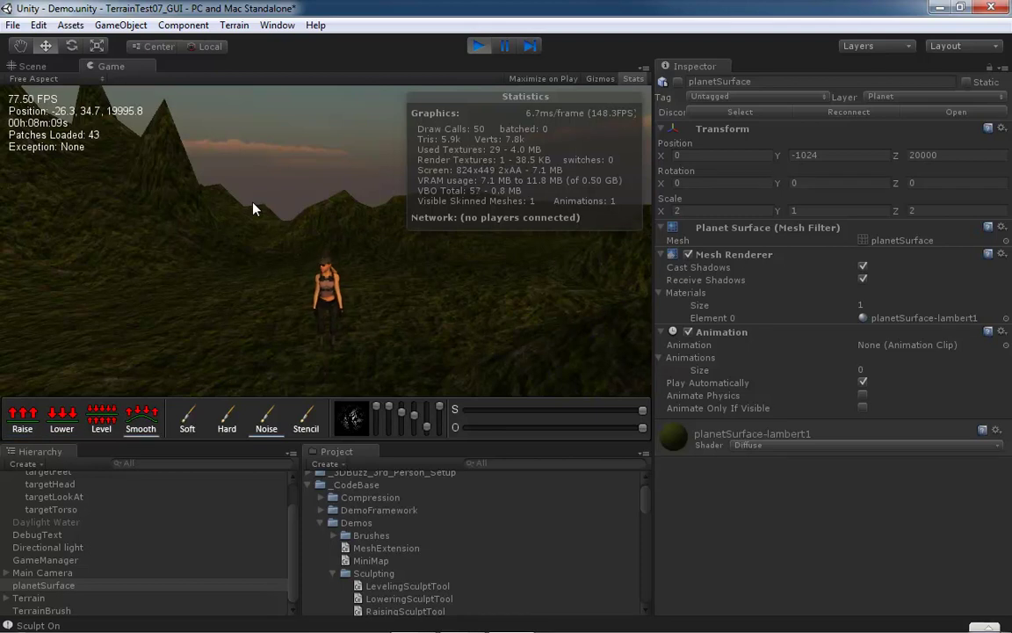
pyautogui.press('1')
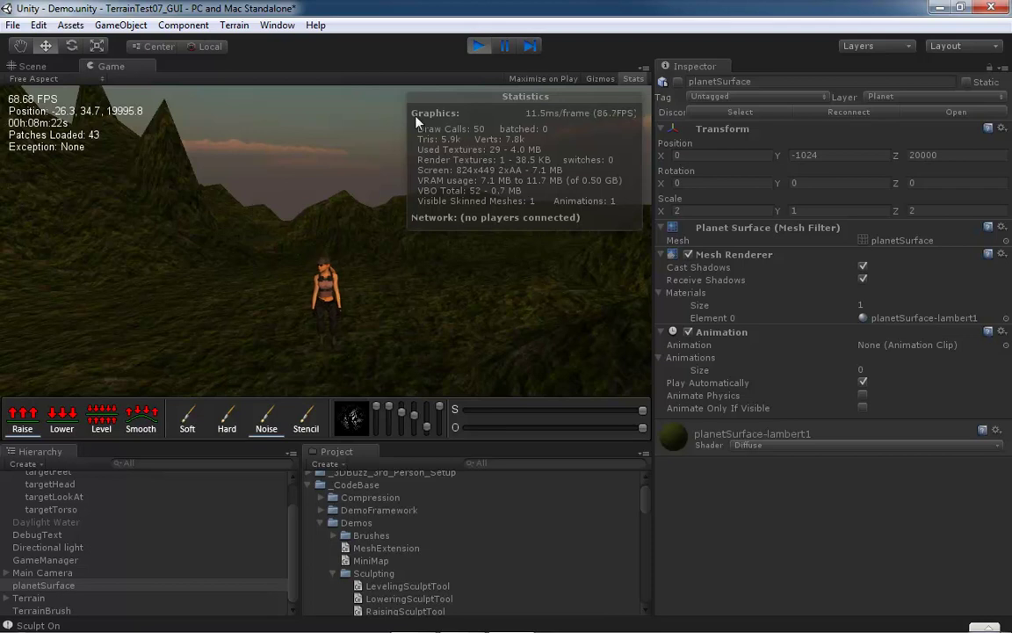
pyautogui.click(634, 78)
# - Raise a range of jagged peaks around the valley with the Noise brush and lower the pointed peak at its far end
pyautogui.moveTo(377, 182)
pyautogui.mouseDown(button='right')
pyautogui.moveTo(509, 182)
pyautogui.moveTo(547, 169)
pyautogui.moveTo(371, 184)
pyautogui.mouseUp(button='right')
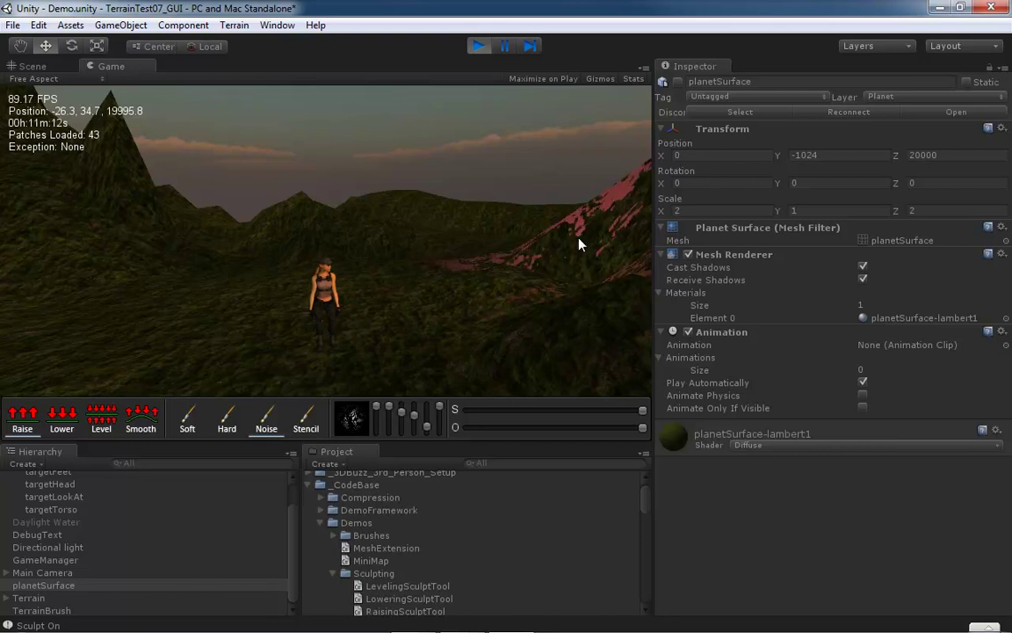
pyautogui.moveTo(120, 249)
pyautogui.mouseDown()
pyautogui.moveTo(99, 194)
pyautogui.moveTo(445, 197)
pyautogui.moveTo(490, 210)
pyautogui.moveTo(413, 210)
pyautogui.moveTo(559, 209)
pyautogui.moveTo(309, 190)
pyautogui.moveTo(273, 214)
pyautogui.moveTo(219, 206)
pyautogui.moveTo(195, 226)
pyautogui.moveTo(162, 183)
pyautogui.moveTo(227, 196)
pyautogui.moveTo(283, 185)
pyautogui.mouseUp()
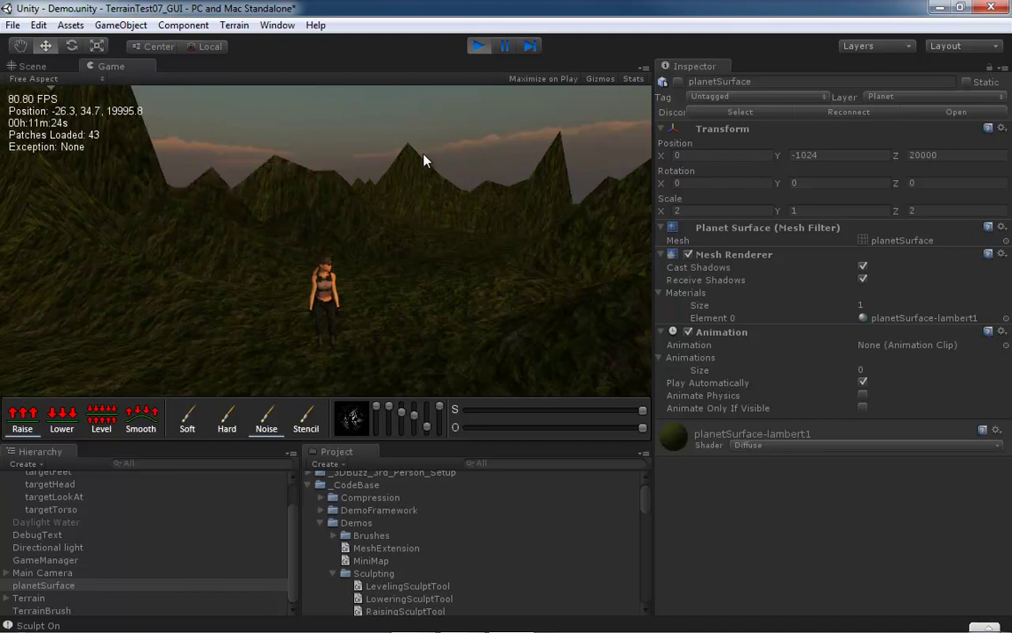
pyautogui.moveTo(398, 164)
pyautogui.mouseDown()
pyautogui.moveTo(407, 154)
pyautogui.moveTo(583, 169)
pyautogui.moveTo(549, 140)
pyautogui.moveTo(559, 144)
pyautogui.mouseUp()
pyautogui.press('2')
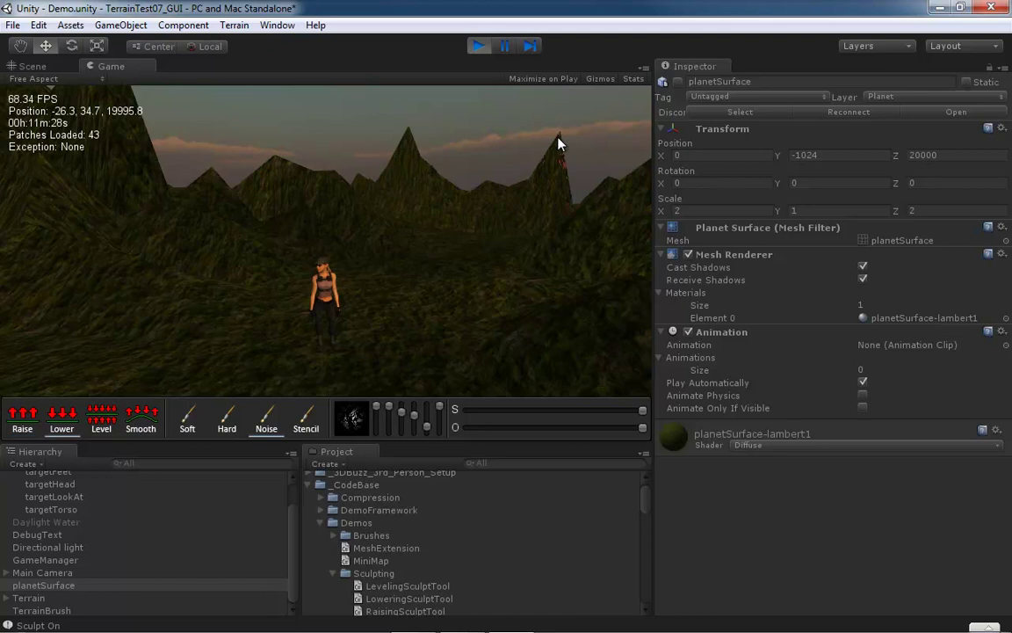
pyautogui.click(559, 143)
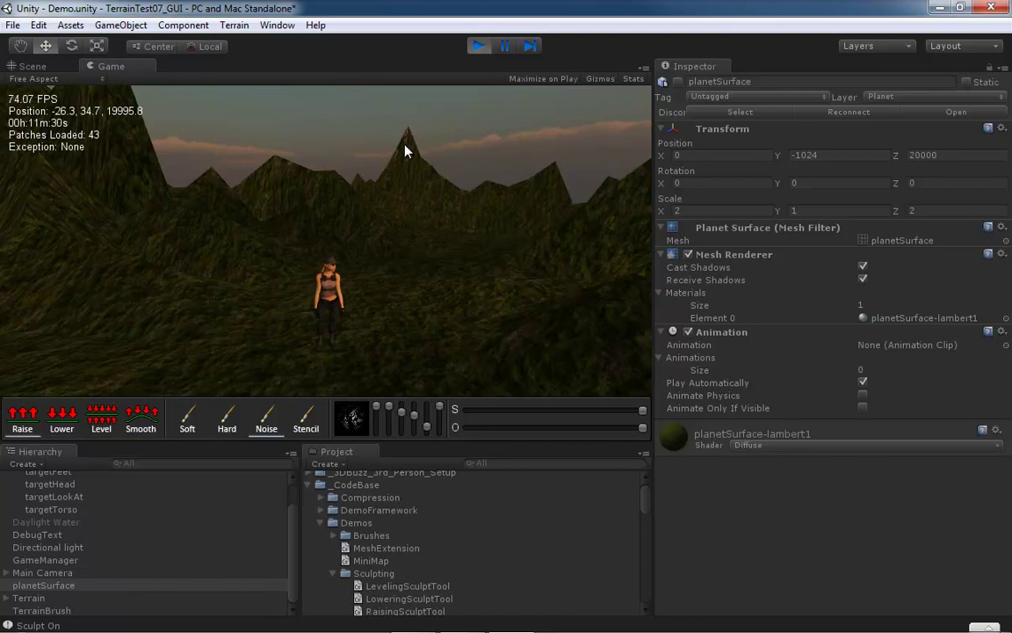